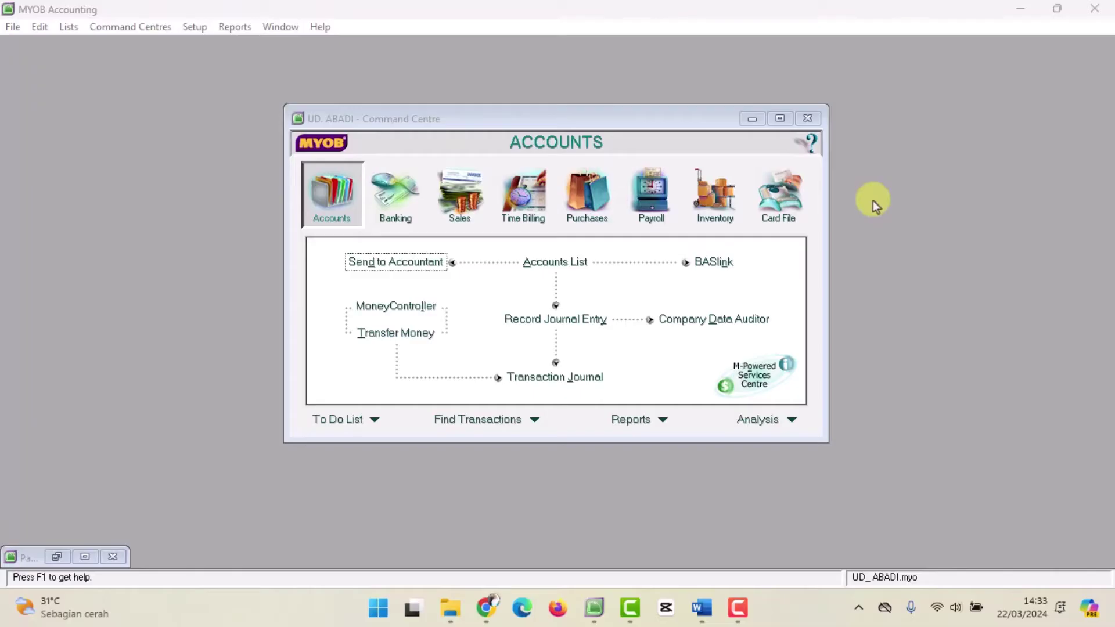
# - Switch to the Word document and review the UD. ABADI trial balance per 30 November 2022
pyautogui.click(869, 202)
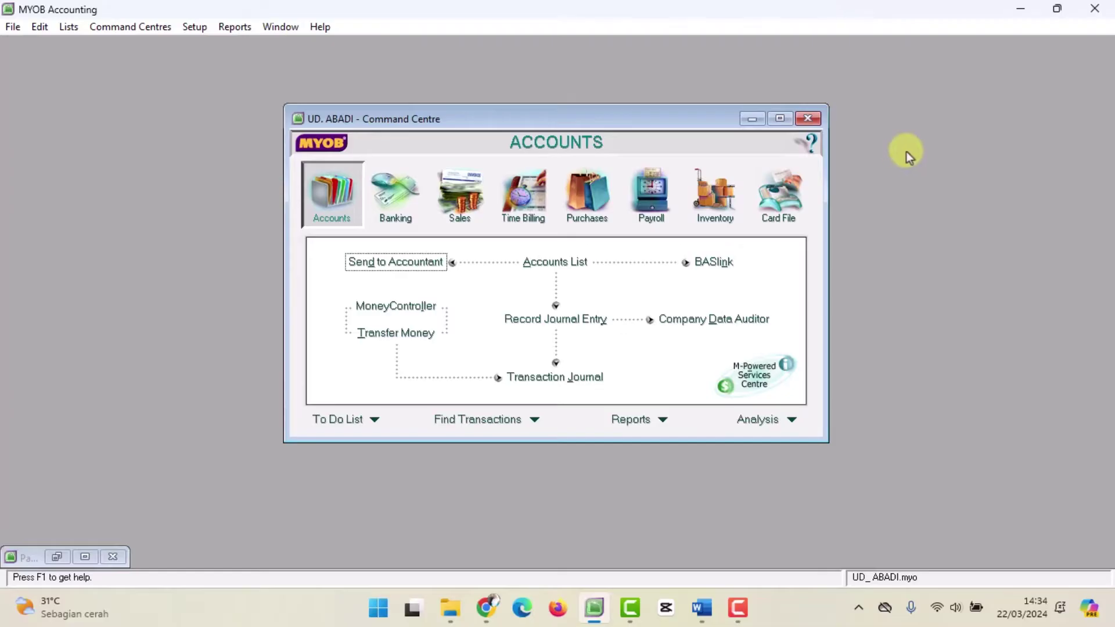
pyautogui.click(703, 610)
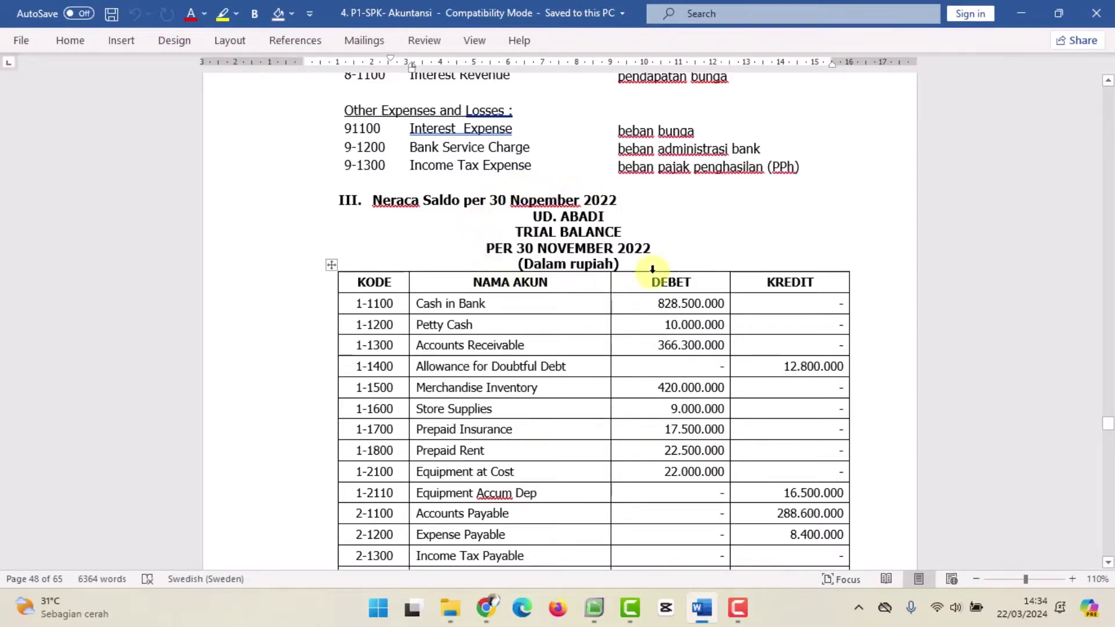
pyautogui.scroll(-2, 652, 270)
pyautogui.scroll(-3, 650, 271)
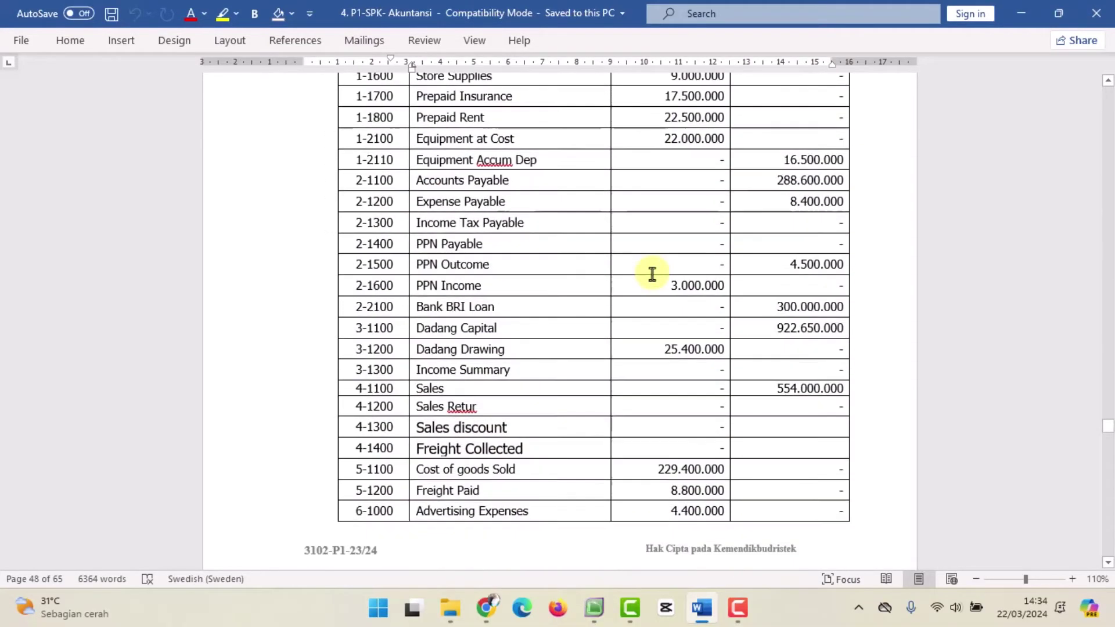
pyautogui.scroll(5, 688, 411)
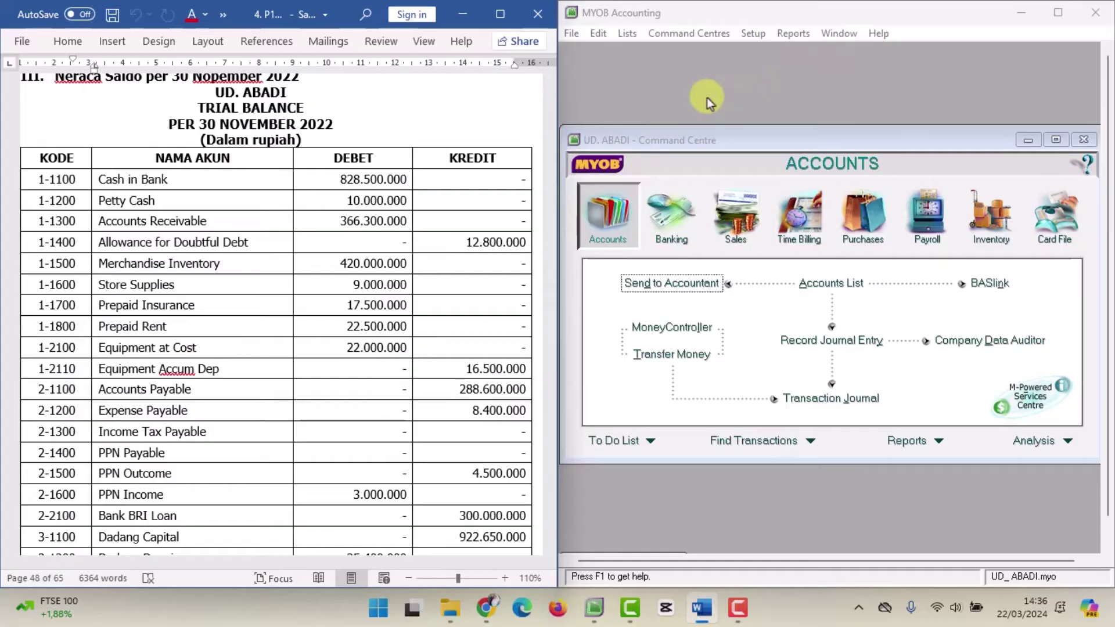
pyautogui.scroll(1, 470, 122)
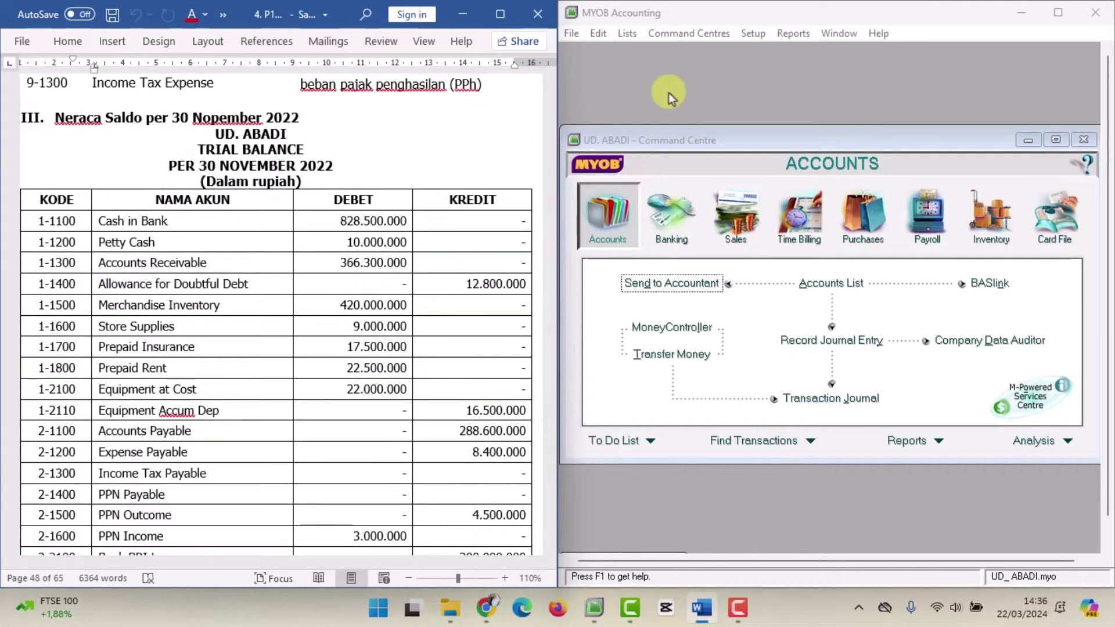
# - Switch to MYOB Accounting, open the Account Opening Balances setup and enlarge its window to show more accounts
pyautogui.click(756, 34)
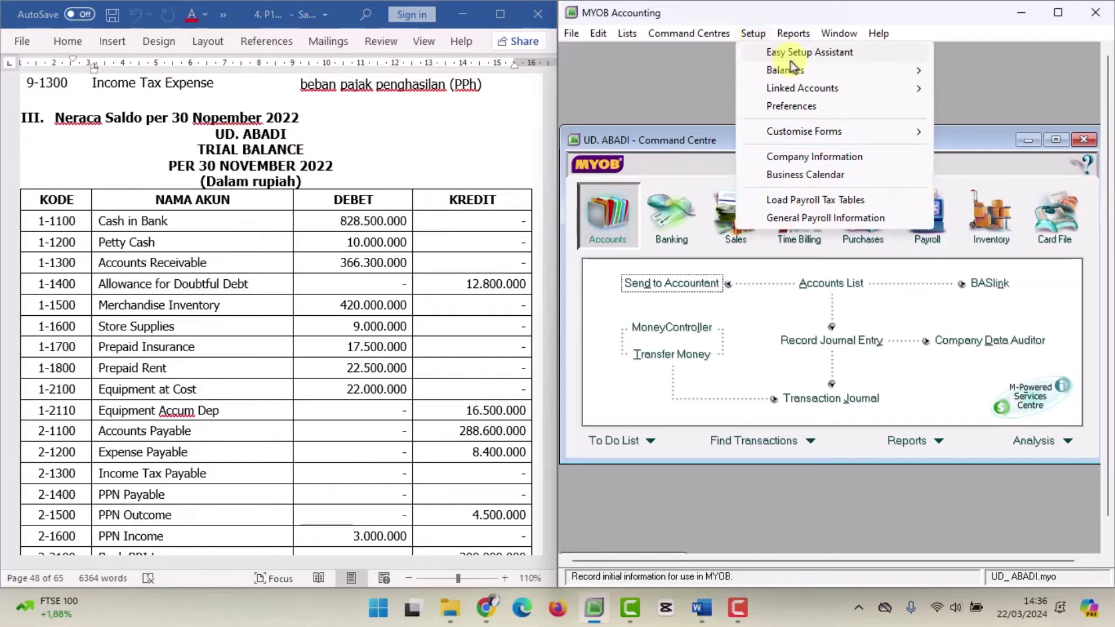
pyautogui.moveTo(784, 70)
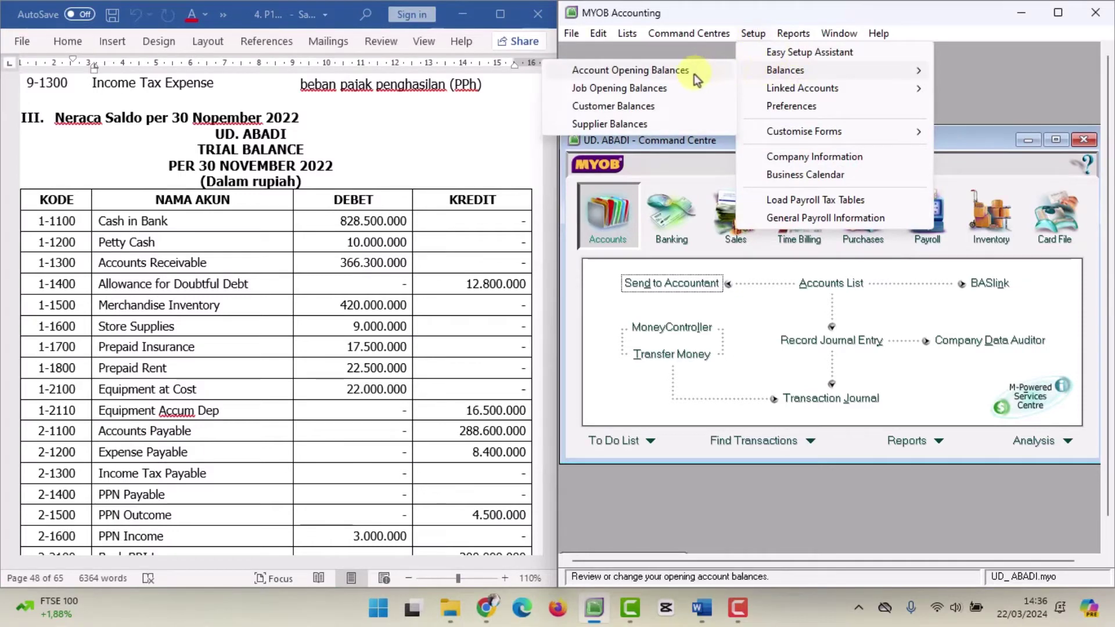
pyautogui.click(692, 74)
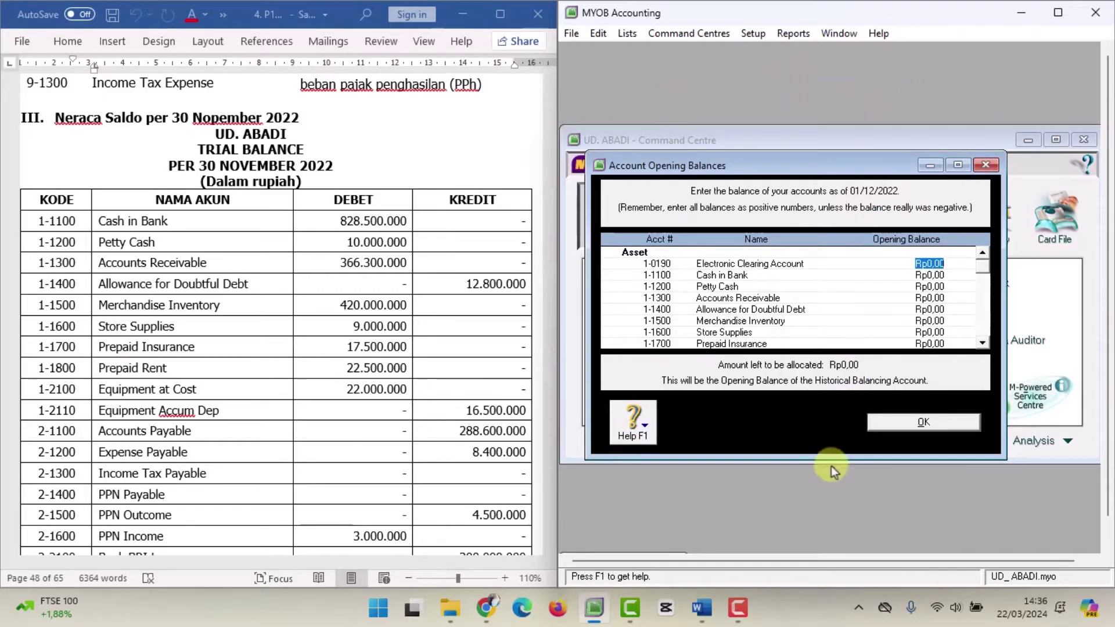
pyautogui.moveTo(830, 459); pyautogui.dragTo(832, 534)
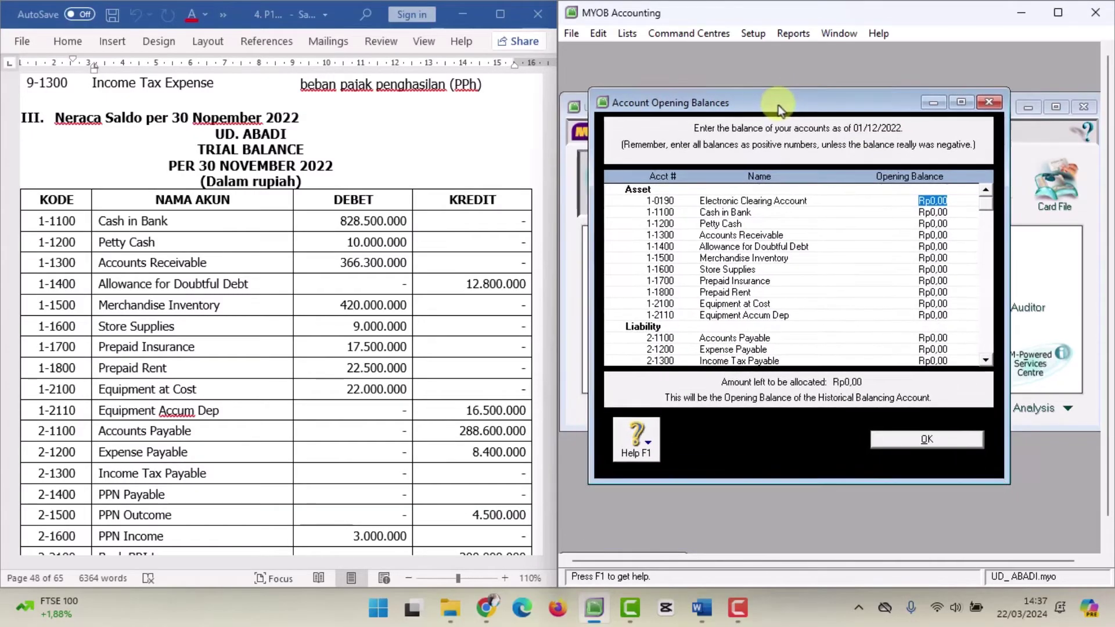
pyautogui.moveTo(806, 479); pyautogui.dragTo(808, 548)
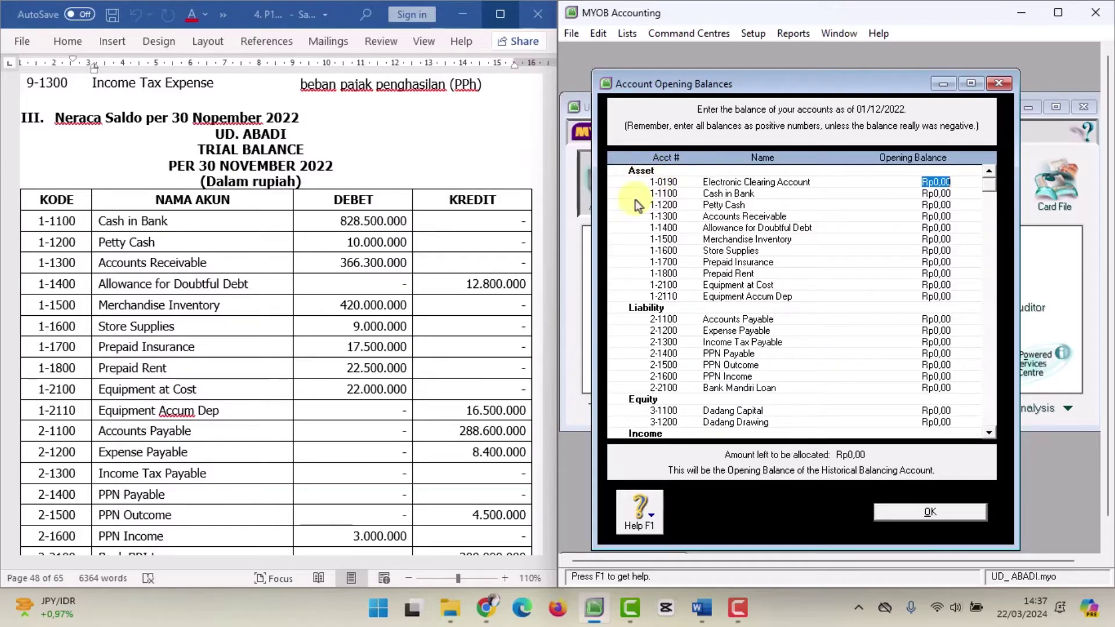
# - In the Word trial balance, colour the account names from Cash in Bank to Equipment Accum Dep red
pyautogui.click(189, 226)
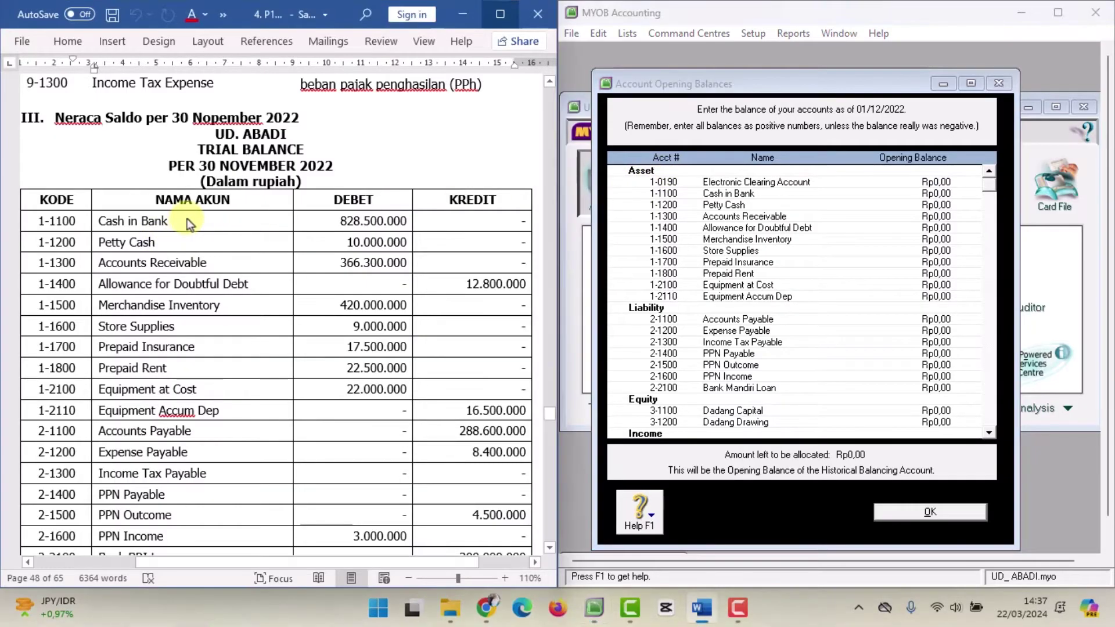
pyautogui.moveTo(116, 221); pyautogui.dragTo(133, 410)
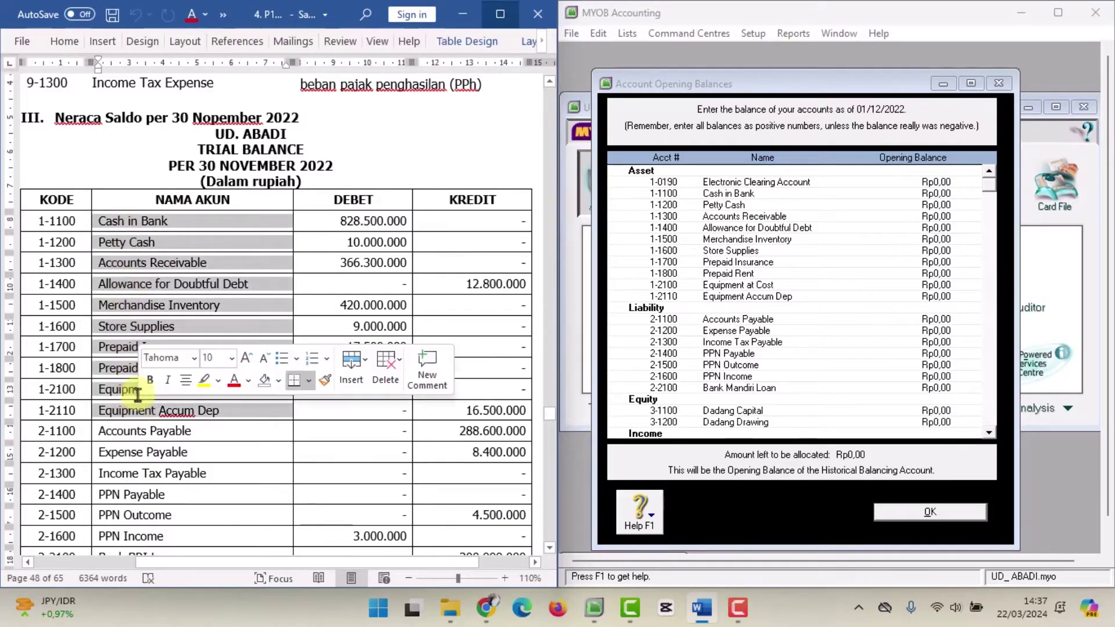
pyautogui.click(192, 18)
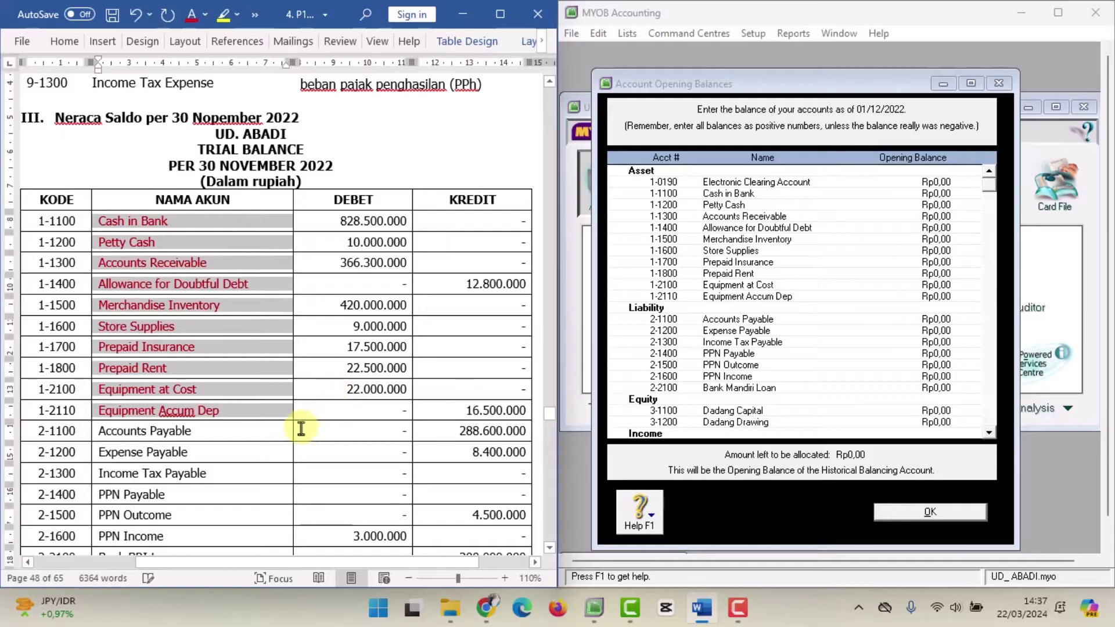
pyautogui.click(281, 430)
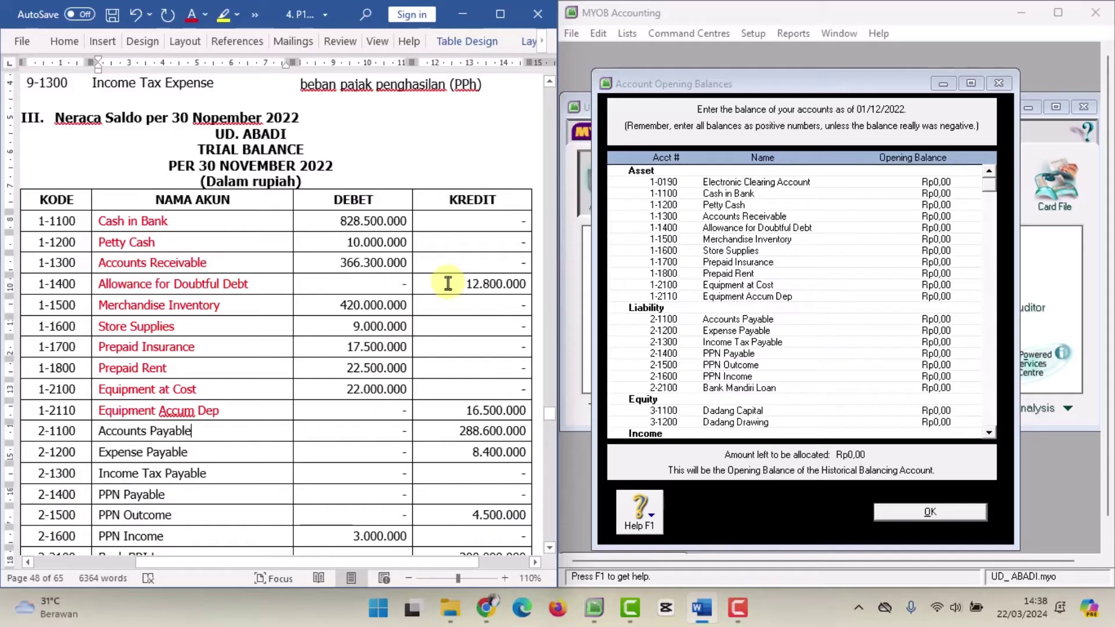
# - Colour the credit amounts of Allowance for Doubtful Debt and Equipment Accum Dep red
pyautogui.moveTo(438, 282); pyautogui.dragTo(522, 283)
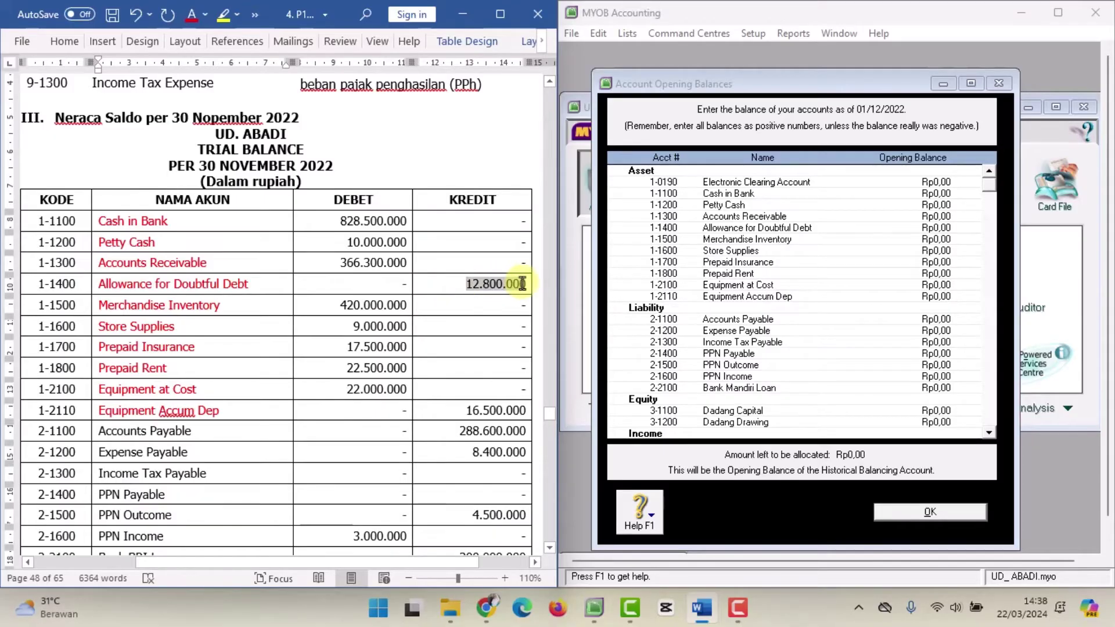
pyautogui.click(191, 15)
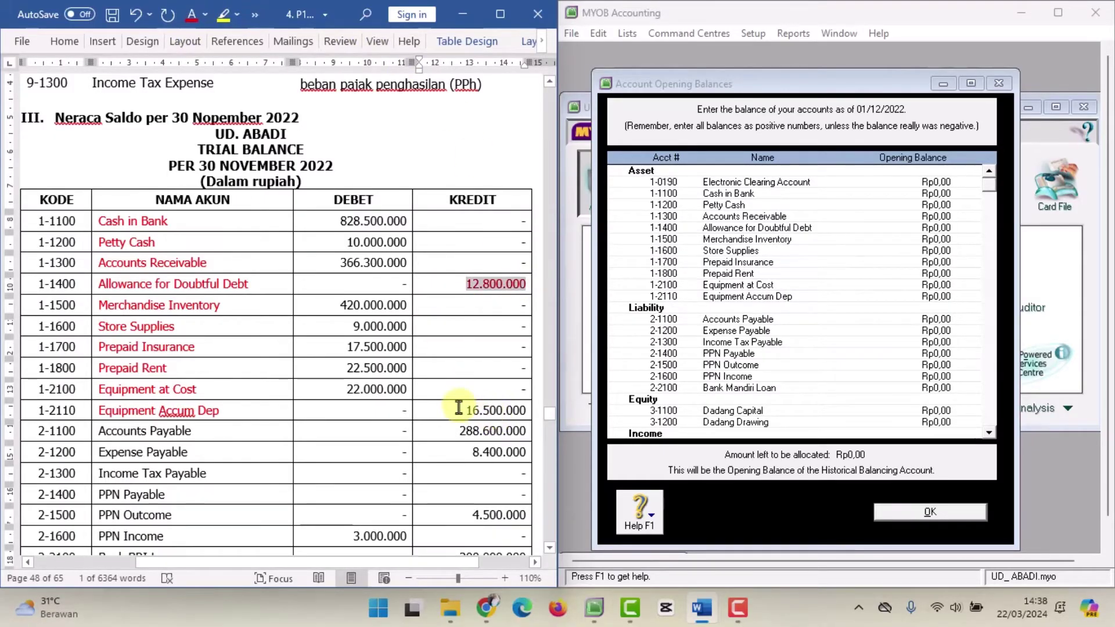
pyautogui.moveTo(455, 412); pyautogui.dragTo(516, 410)
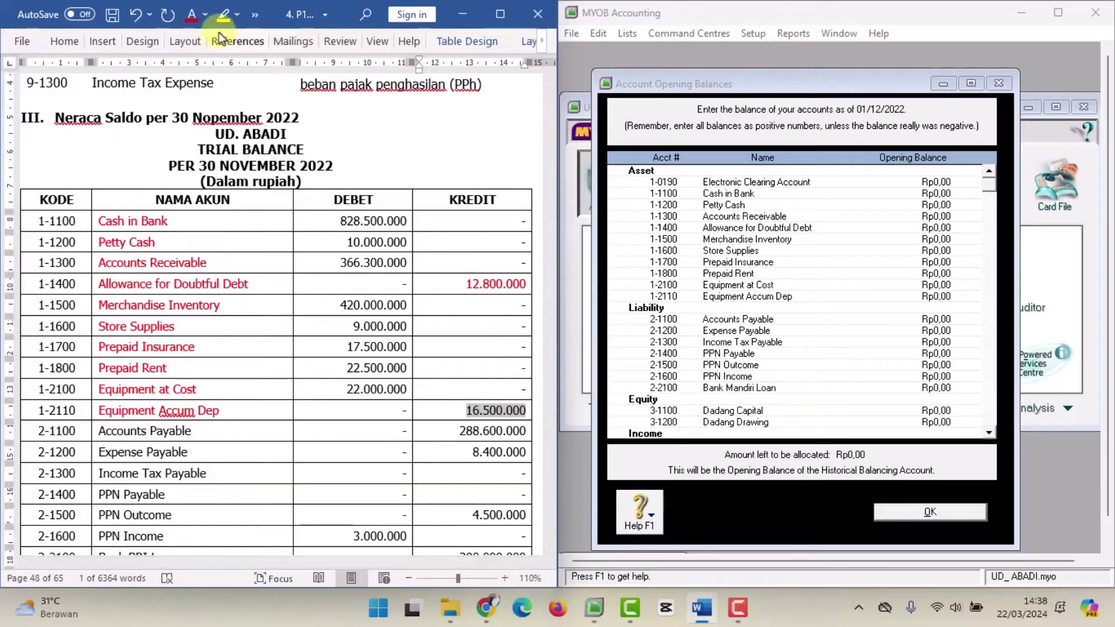
pyautogui.click(191, 15)
pyautogui.click(460, 330)
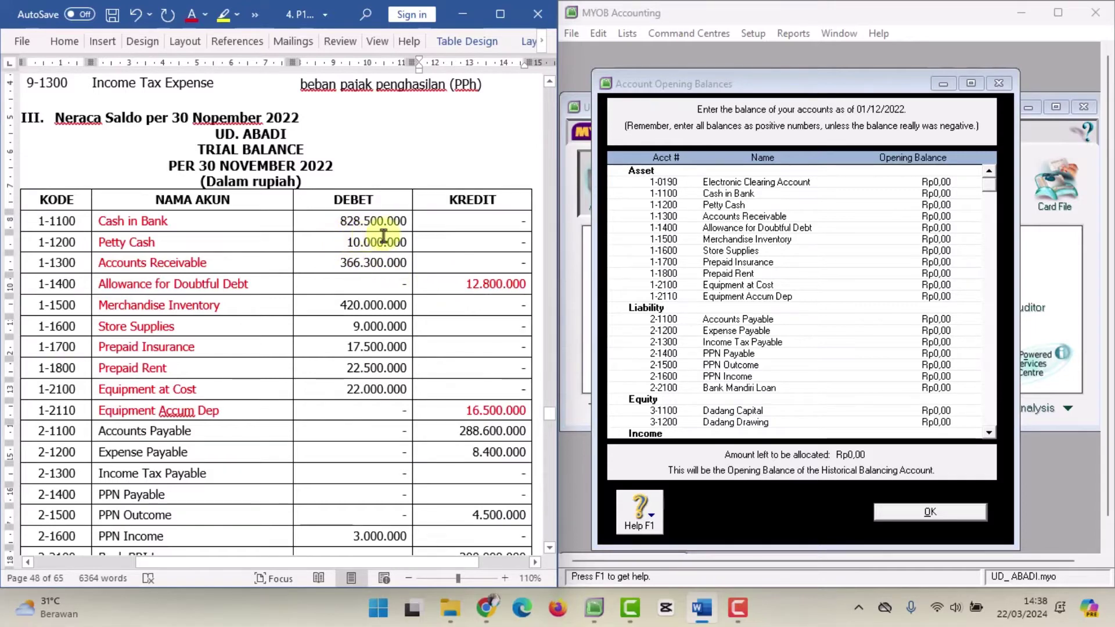
# - In MYOB, set the opening balances of Cash in Bank to Rp828.500.000 and Petty Cash to Rp10.000.000
pyautogui.click(947, 195)
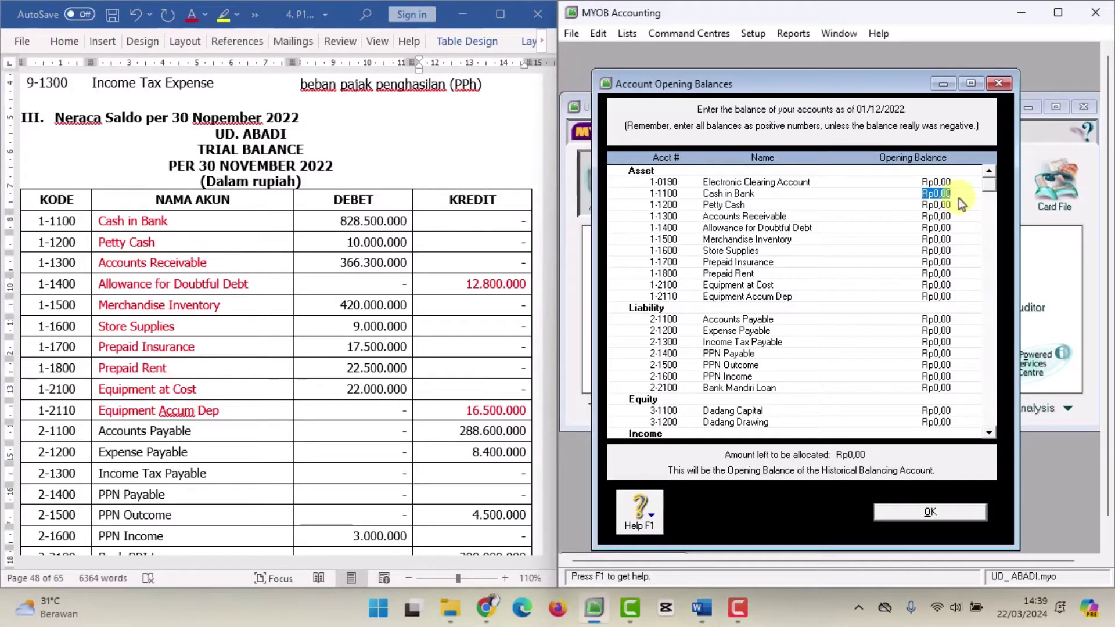
pyautogui.write('828')
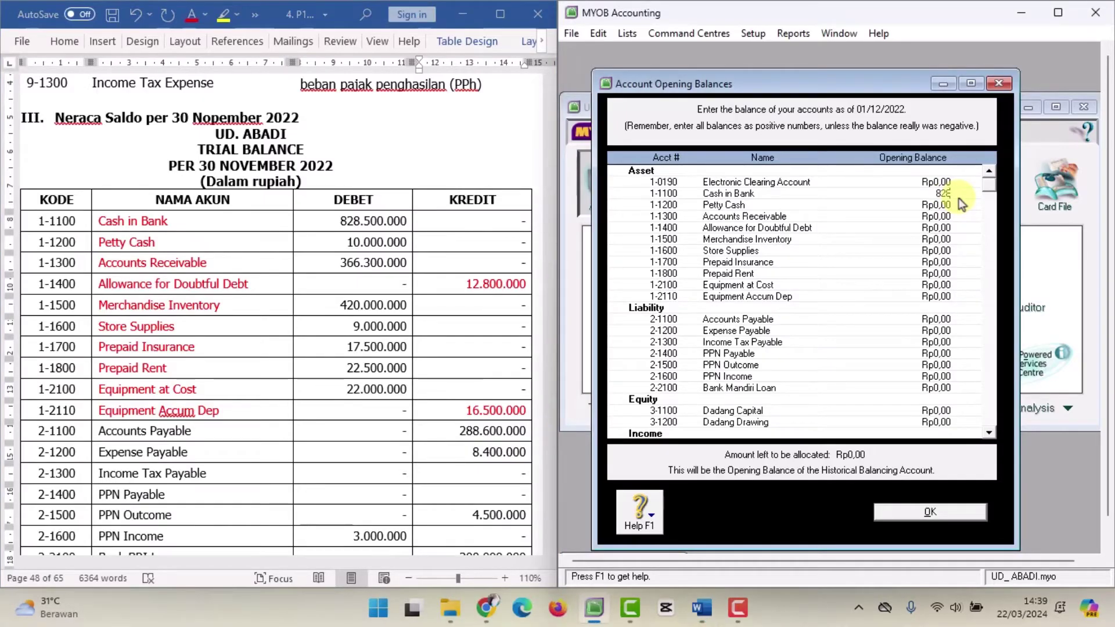
pyautogui.write('500000')
pyautogui.press('Tab')
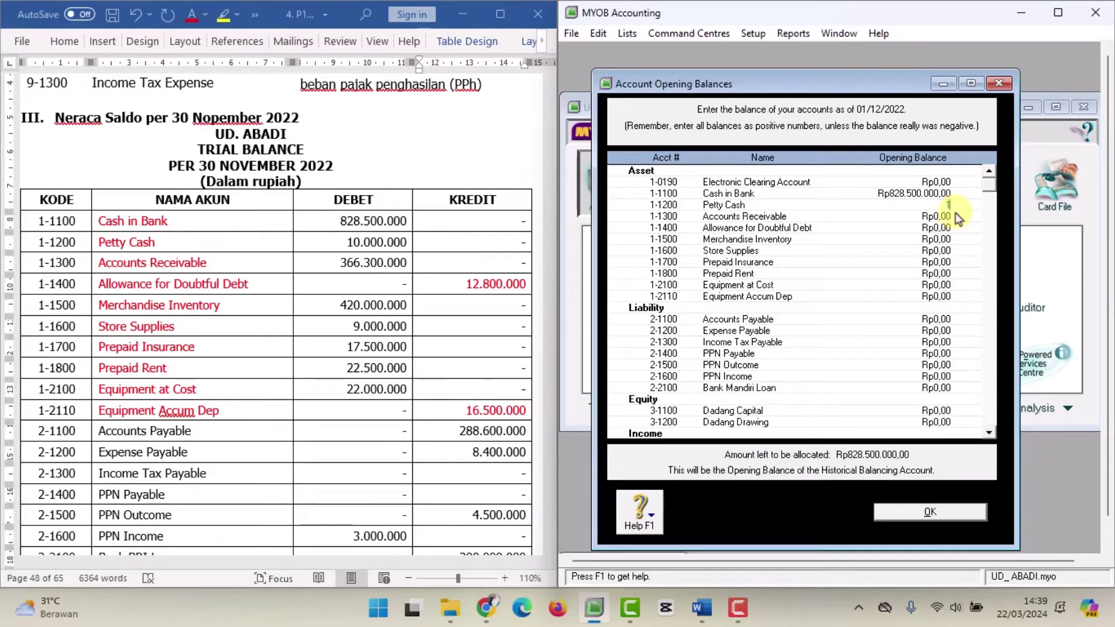
pyautogui.write('0000000')
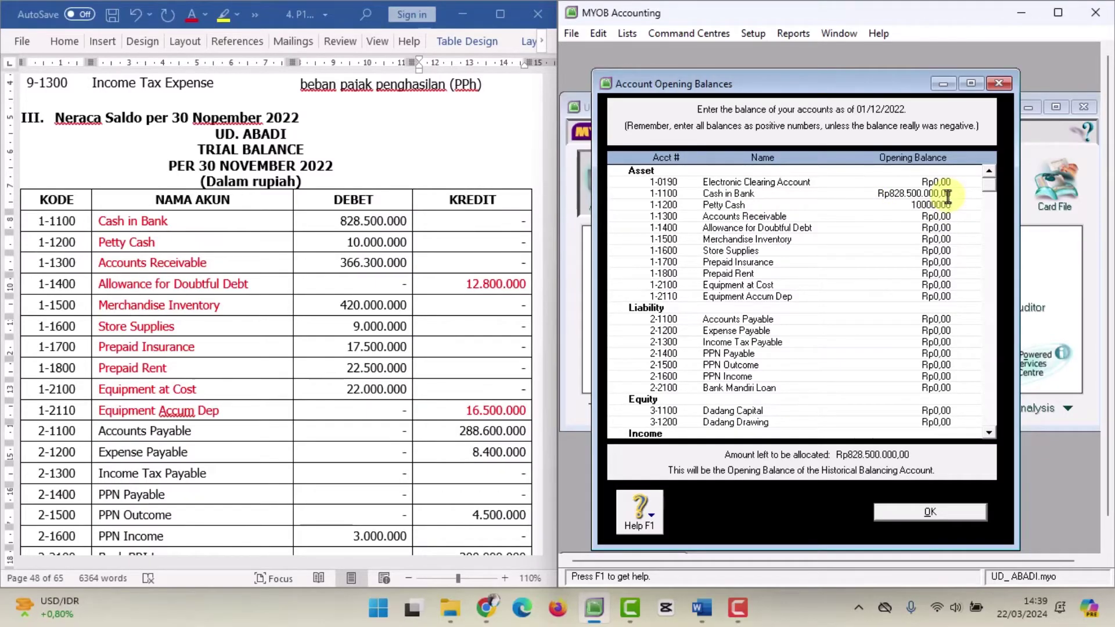
pyautogui.press('Tab')
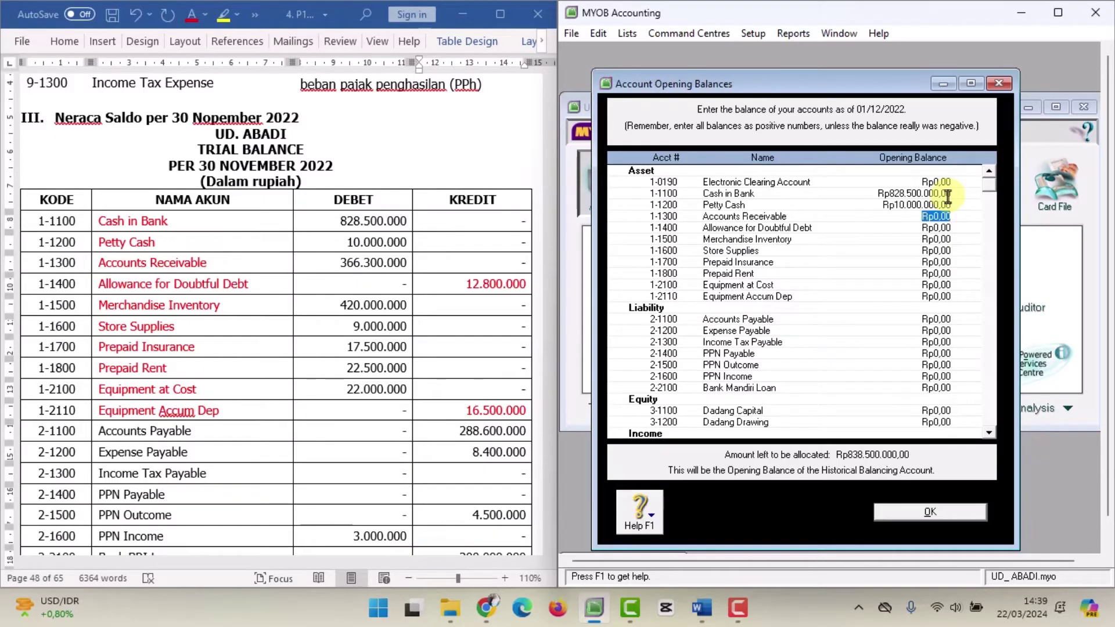
# - Set the opening balances of Accounts Receivable to Rp366.300.000 and Allowance for Doubtful Debt to -Rp12.800.000
pyautogui.write('366300000')
pyautogui.press('Tab')
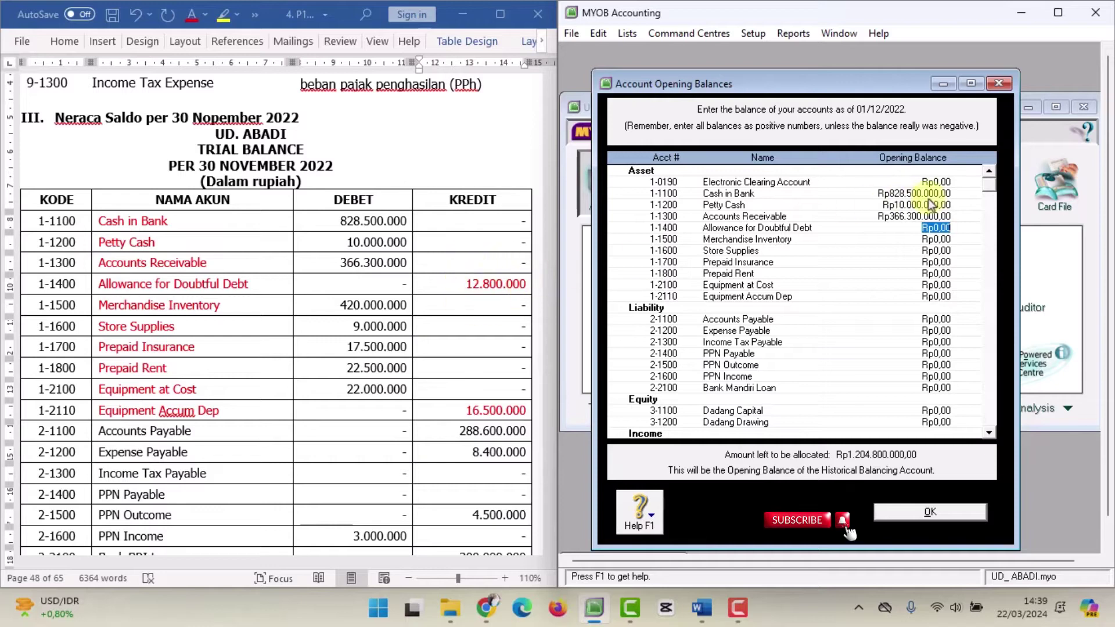
pyautogui.press('BackSpace')
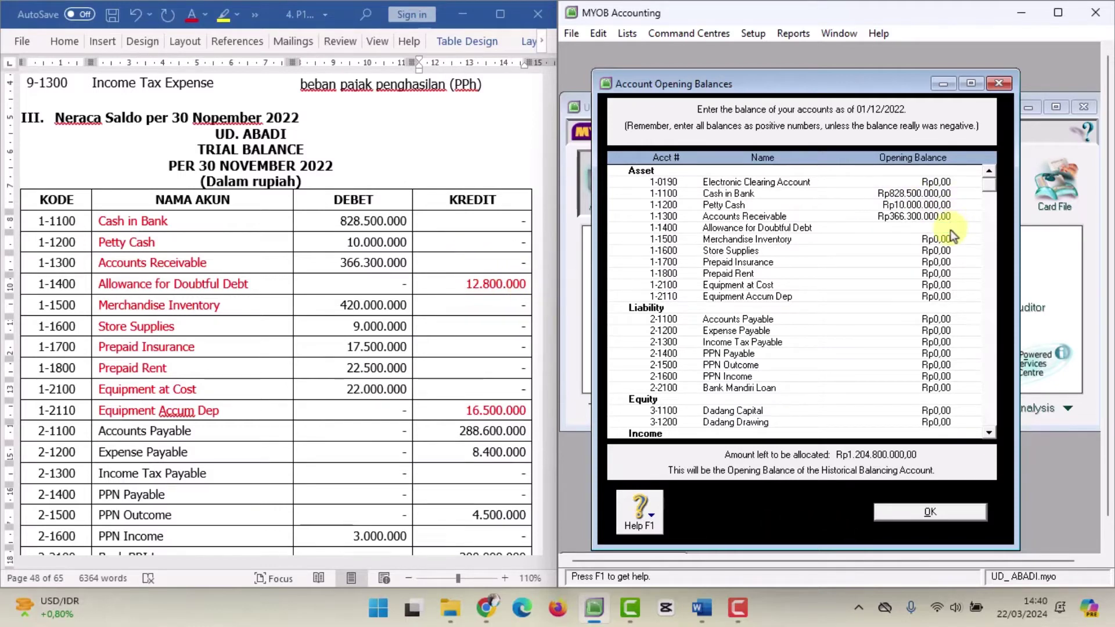
pyautogui.write('-12800000')
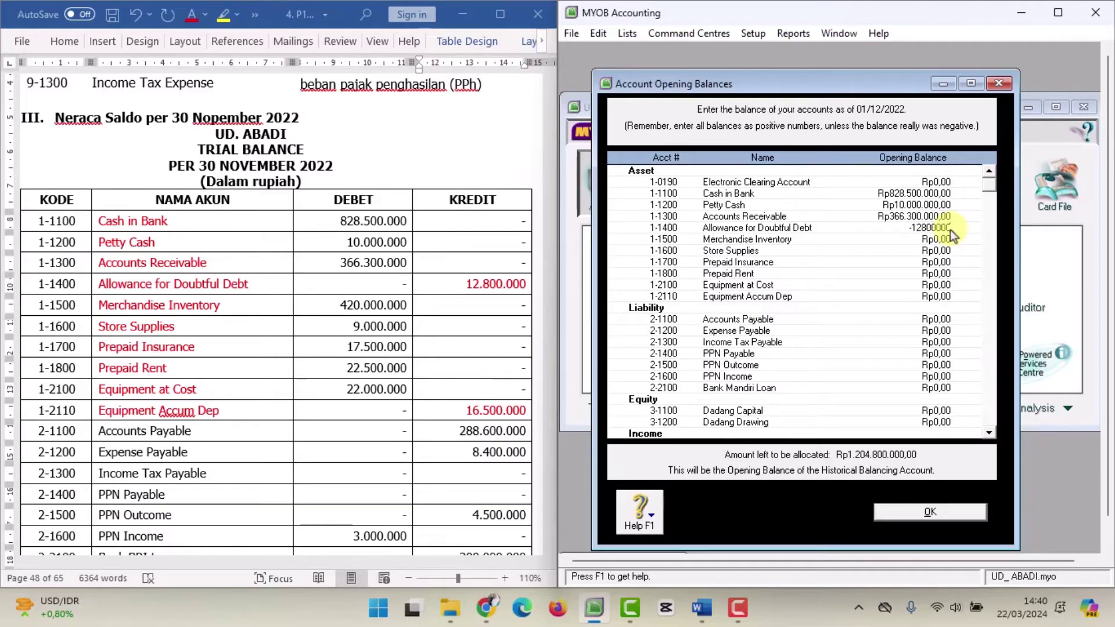
pyautogui.press('Tab')
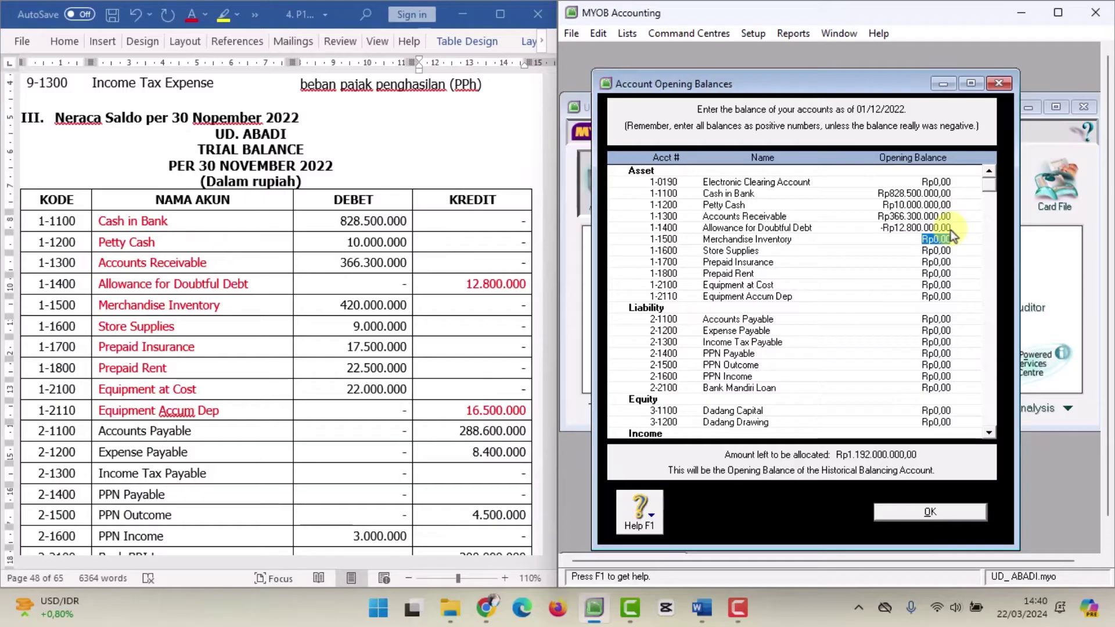
# - Set the opening balances of Merchandise Inventory to Rp420.000.000 and Store Supplies to Rp9.000.000
pyautogui.write('420.000.')
pyautogui.write('000')
pyautogui.press('Tab')
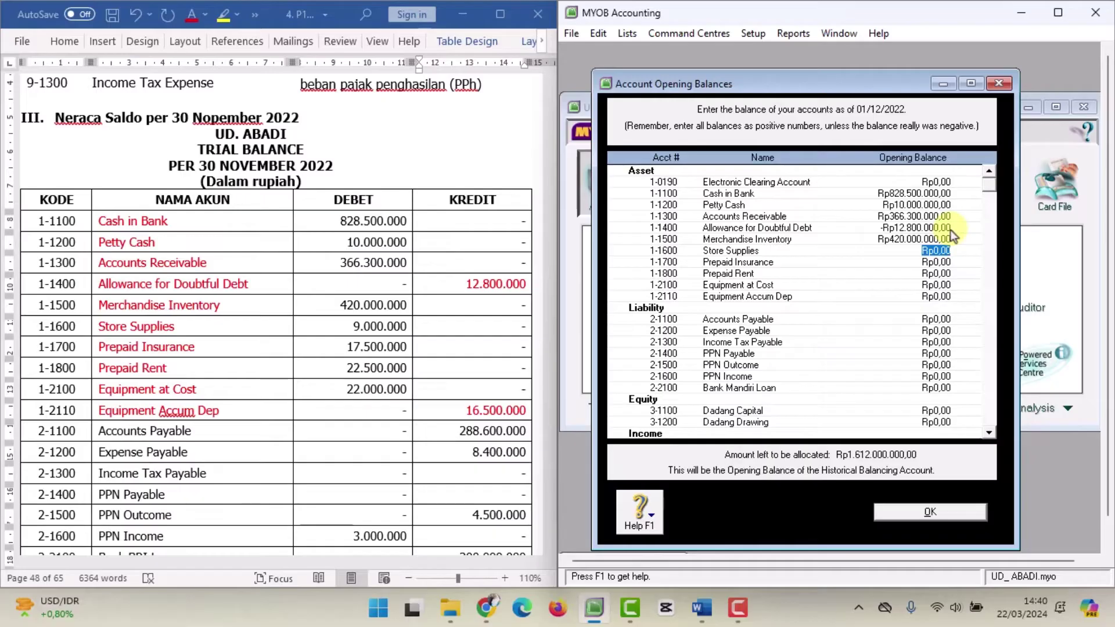
pyautogui.write('9.000.00')
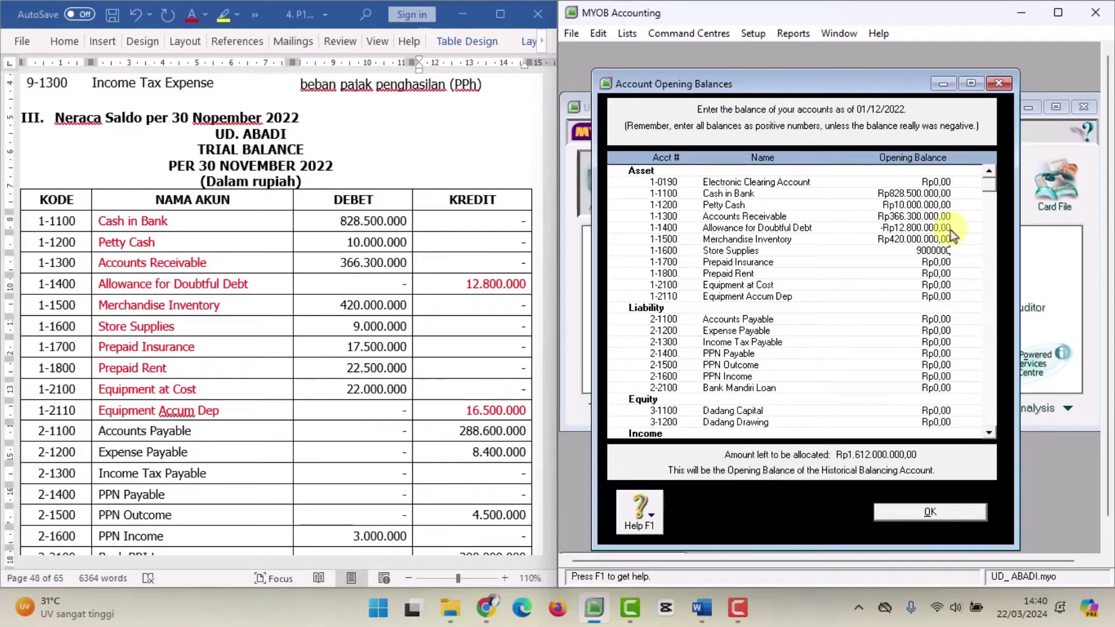
pyautogui.write('0')
pyautogui.press('Tab')
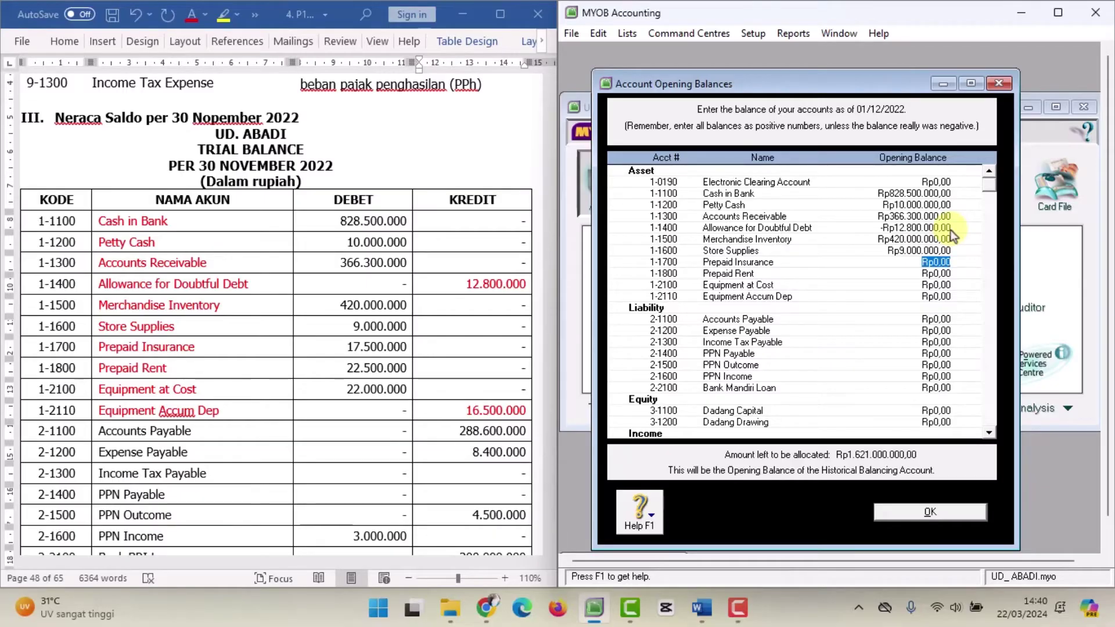
# - Set the opening balances of Prepaid Insurance to Rp17.500.000 and Prepaid Rent to Rp22.500.000
pyautogui.write('1')
pyautogui.write('7.500.000')
pyautogui.press('Tab')
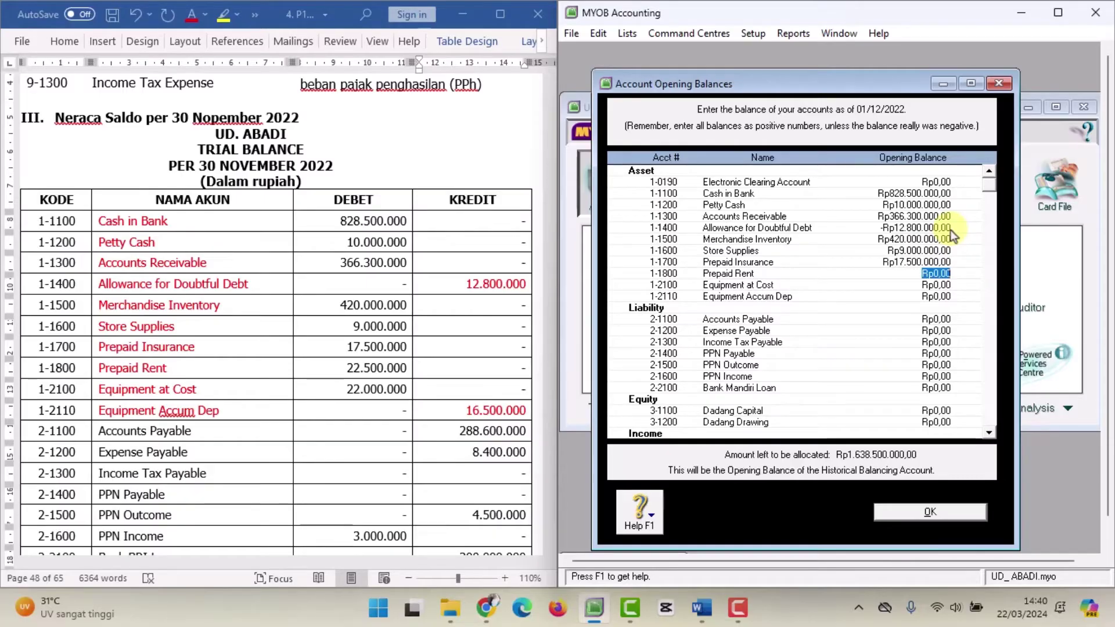
pyautogui.write('22500000')
pyautogui.press('Tab')
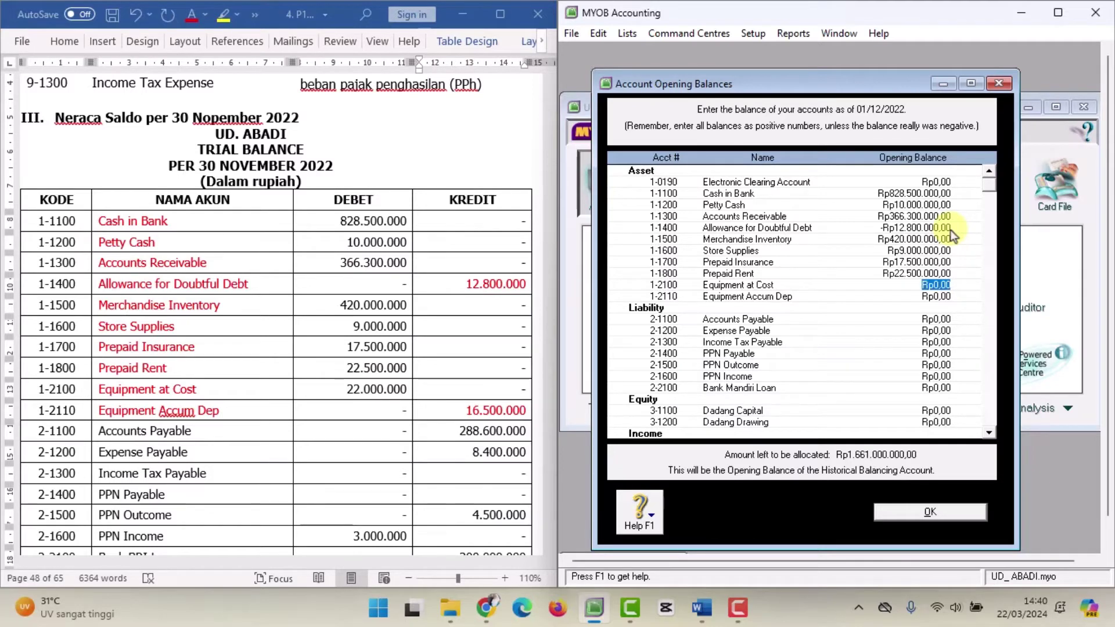
# - Set the opening balances of Equipment at Cost to Rp22.000.000 and Equipment Accum Dep to -Rp16.500.000
pyautogui.write('22')
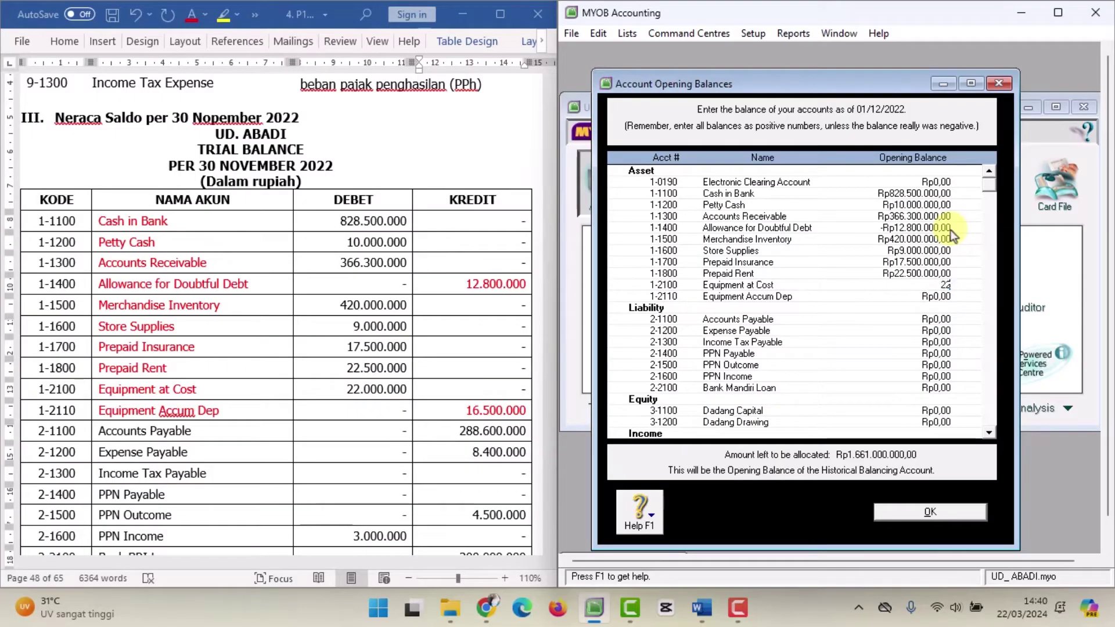
pyautogui.write('000000')
pyautogui.press('Tab')
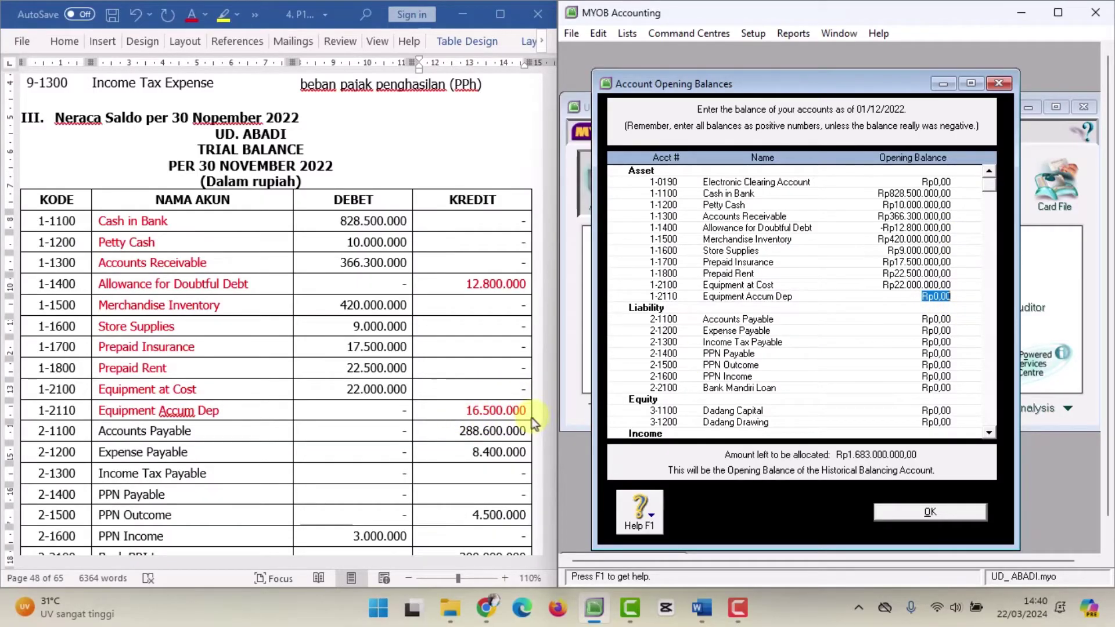
pyautogui.write('-')
pyautogui.write('500000')
pyautogui.press('Tab')
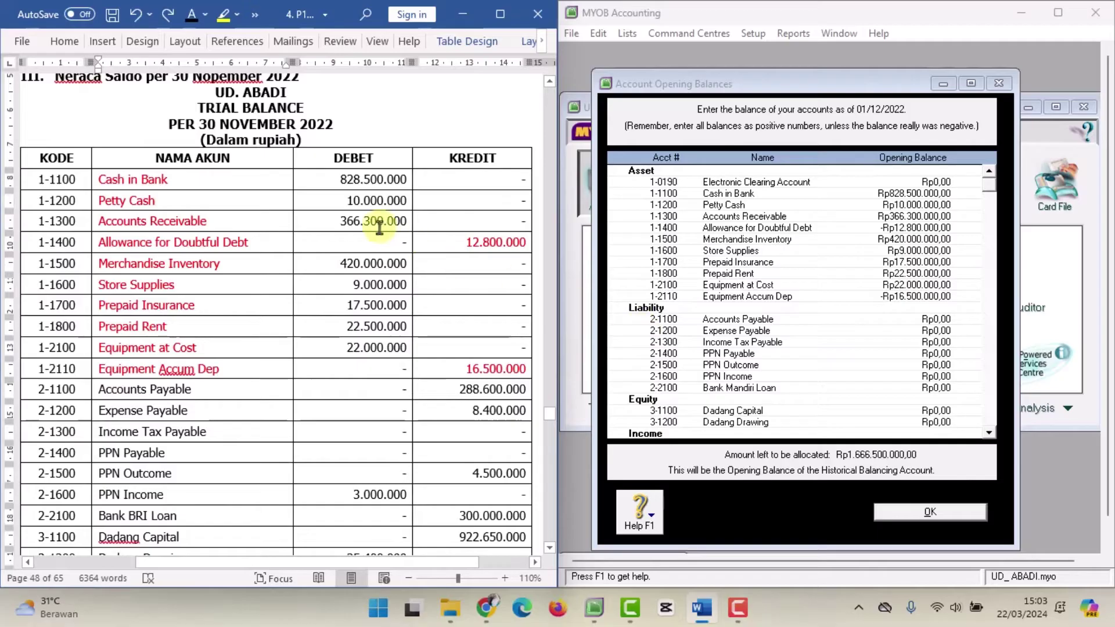
# - Return the asset account names, Cash in Bank through Equipment Accum Dep, to black text in the Word trial balance
pyautogui.moveTo(259, 183); pyautogui.dragTo(247, 369)
pyautogui.click(192, 16)
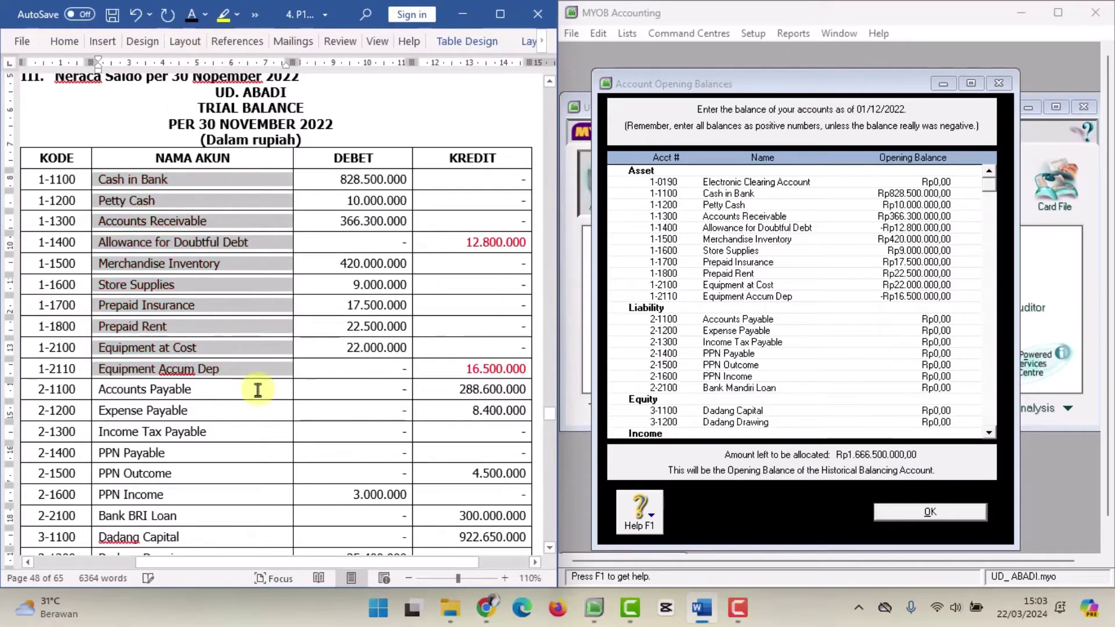
pyautogui.click(253, 408)
# - Colour the liability account names, Accounts Payable through Bank BRI Loan, red in the Word trial balance
pyautogui.scroll(-3, 251, 393)
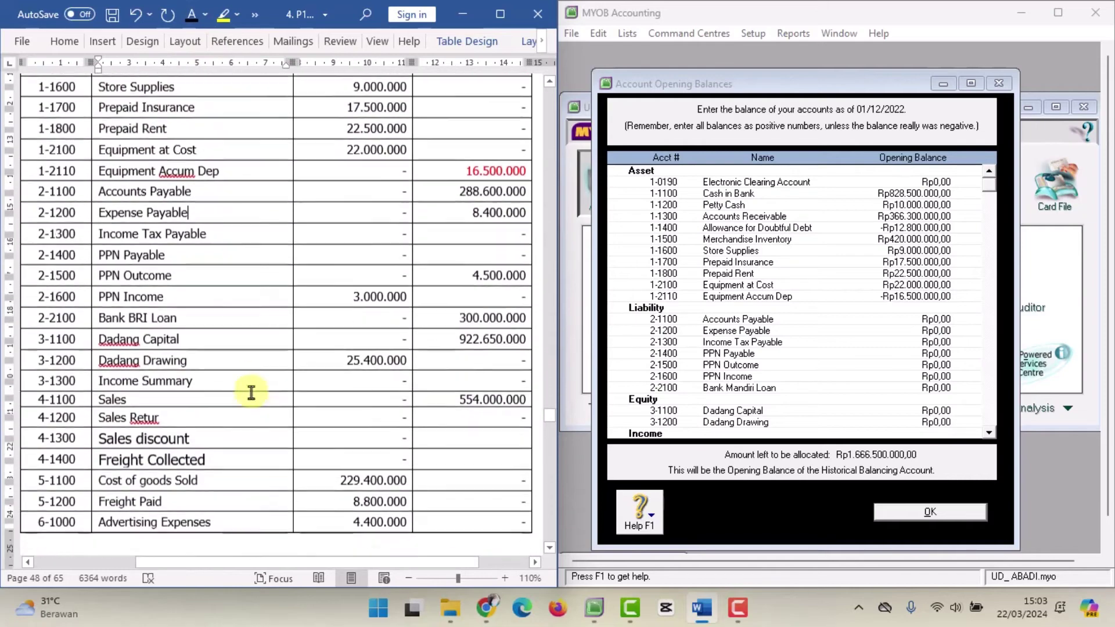
pyautogui.scroll(-1, 250, 388)
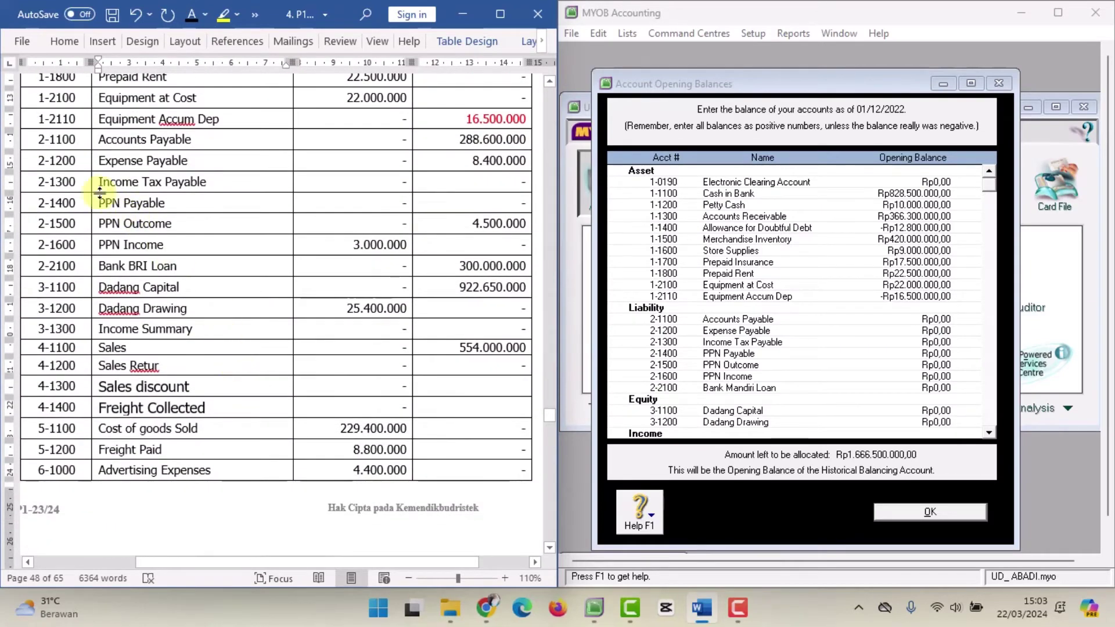
pyautogui.click(196, 139)
pyautogui.moveTo(196, 139); pyautogui.dragTo(186, 260)
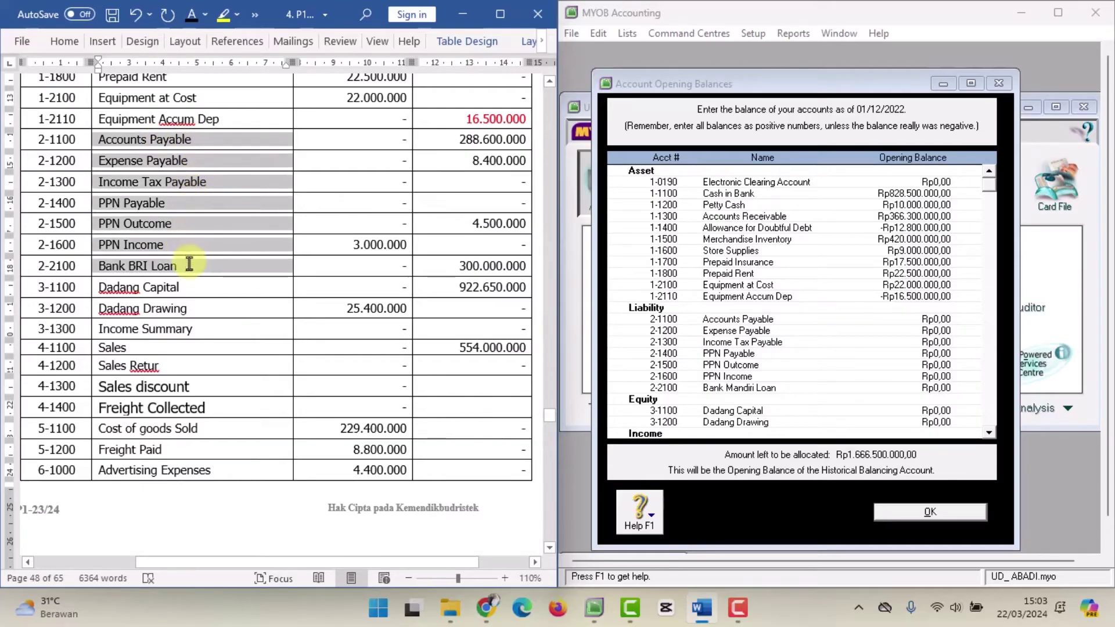
pyautogui.click(204, 16)
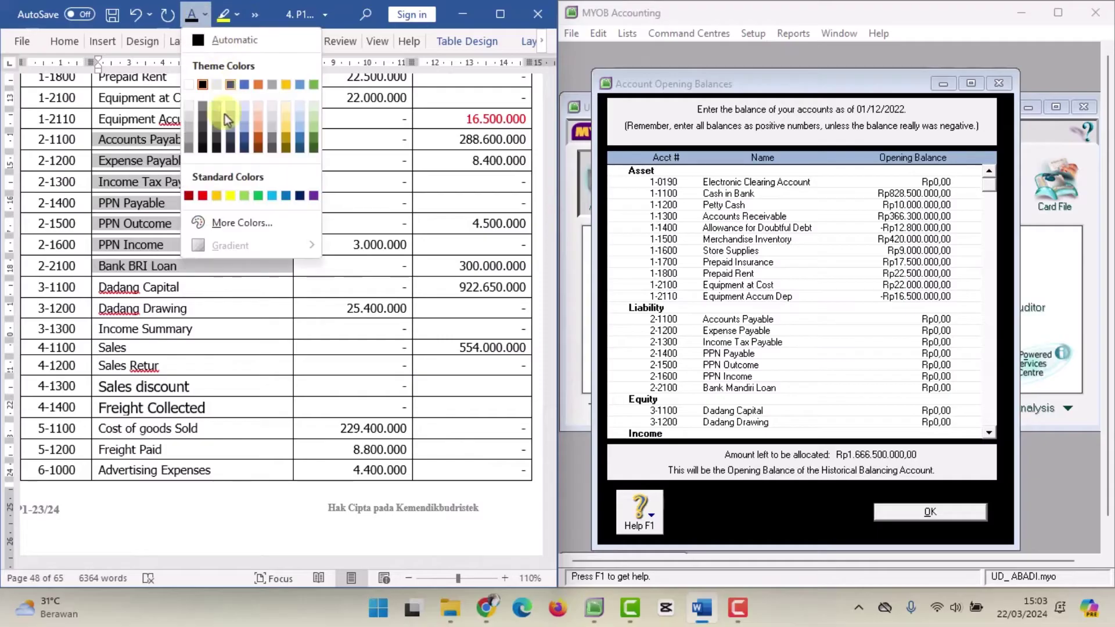
pyautogui.click(205, 196)
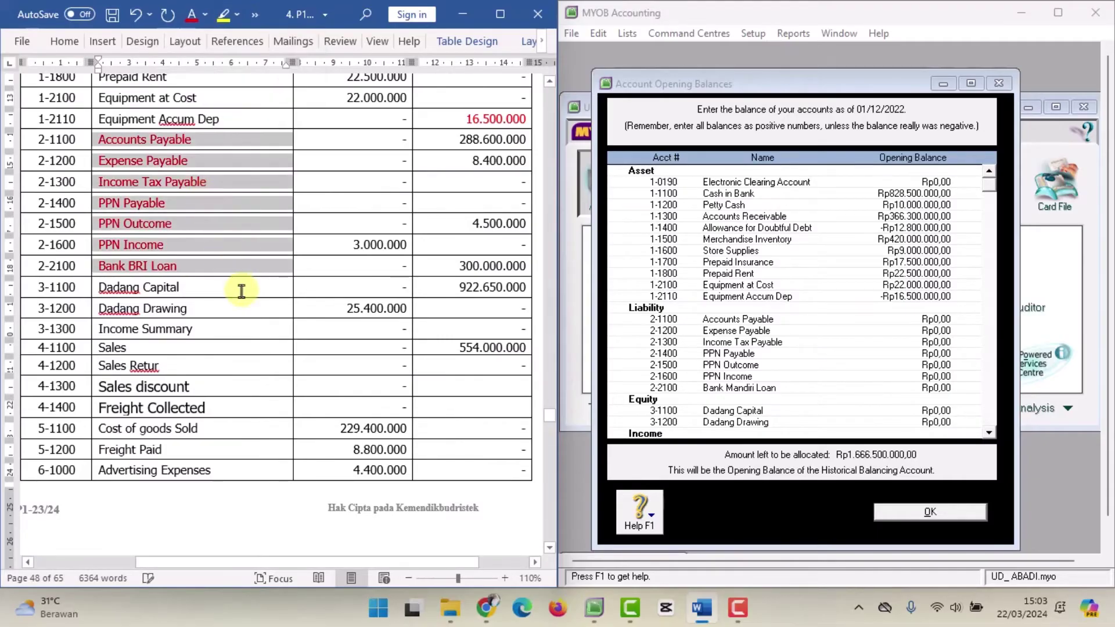
pyautogui.click(289, 288)
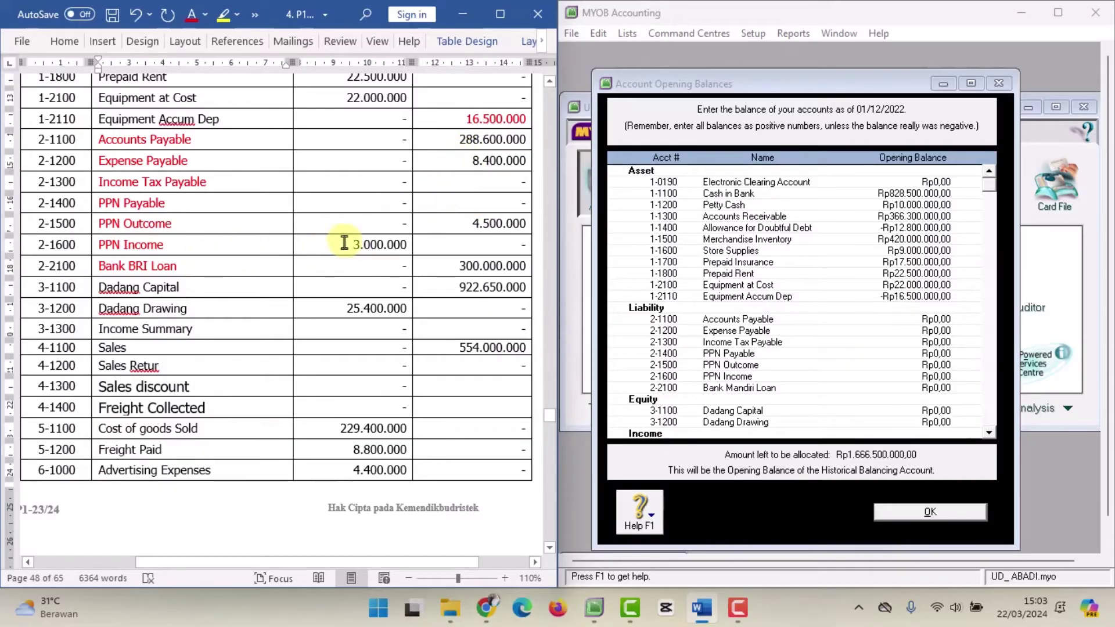
# - Colour the PPN Income debit amount red in the trial balance
pyautogui.moveTo(348, 245); pyautogui.dragTo(400, 244)
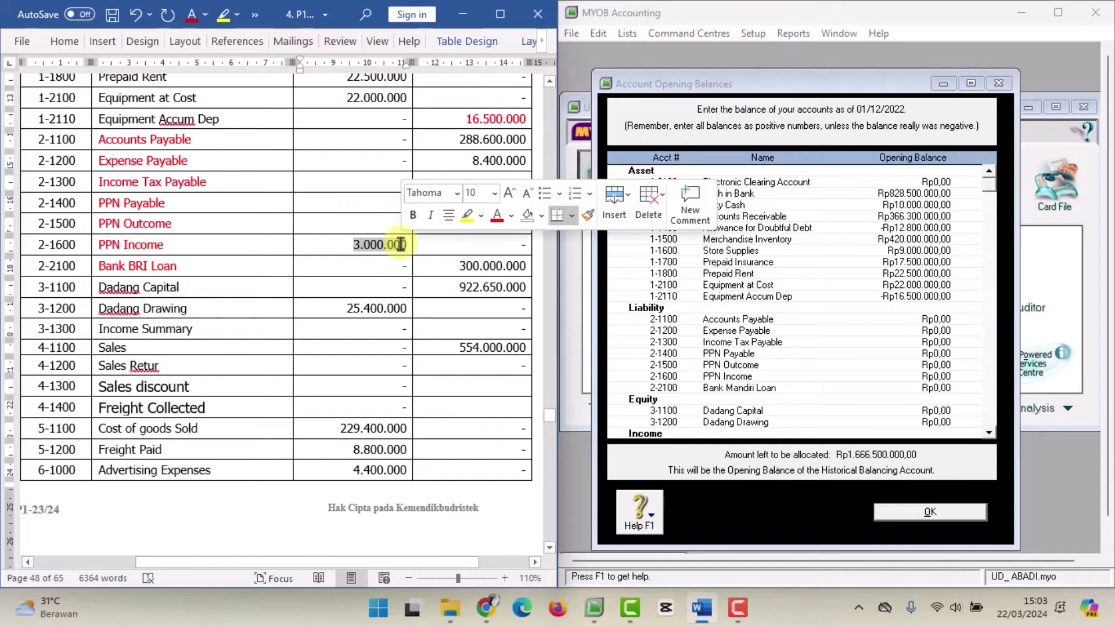
pyautogui.click(191, 14)
pyautogui.click(424, 246)
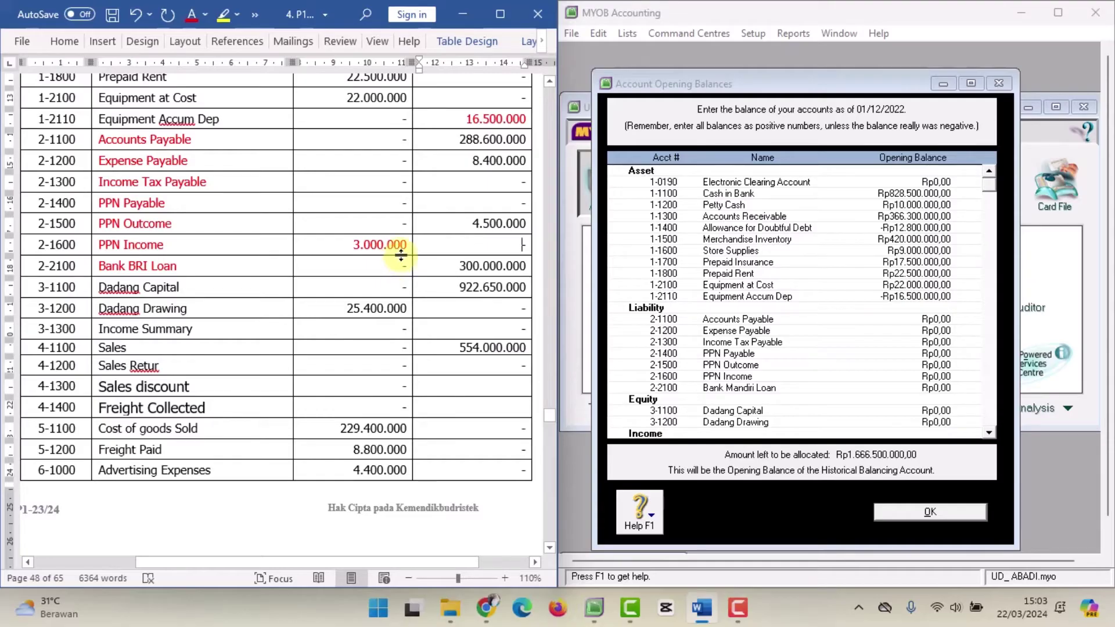
# - Switch to MYOB Accounting and set the opening balances of Accounts Payable to Rp288.600.000 and Expense Payable to Rp8.400.000
pyautogui.click(851, 284)
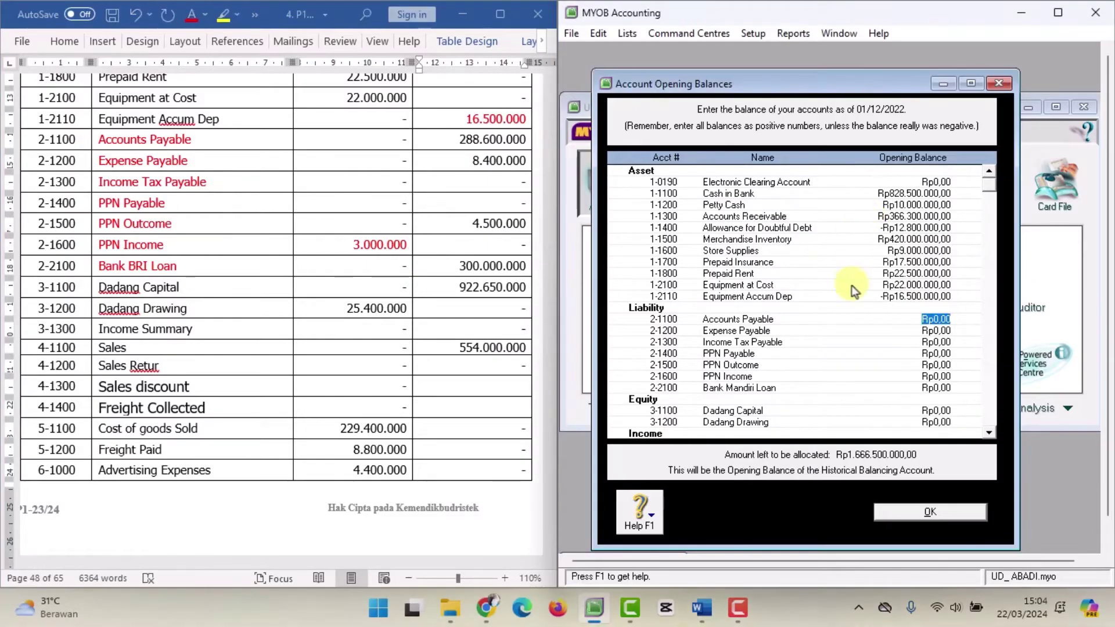
pyautogui.scroll(-1, 855, 281)
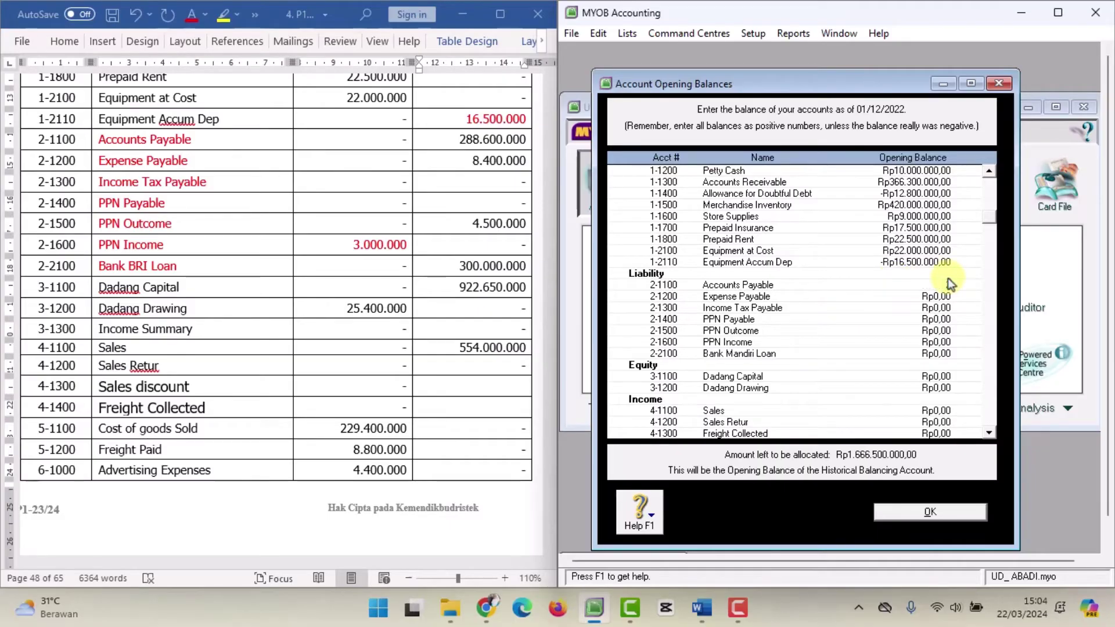
pyautogui.write('288.')
pyautogui.write('600.00')
pyautogui.write('0')
pyautogui.press('Tab')
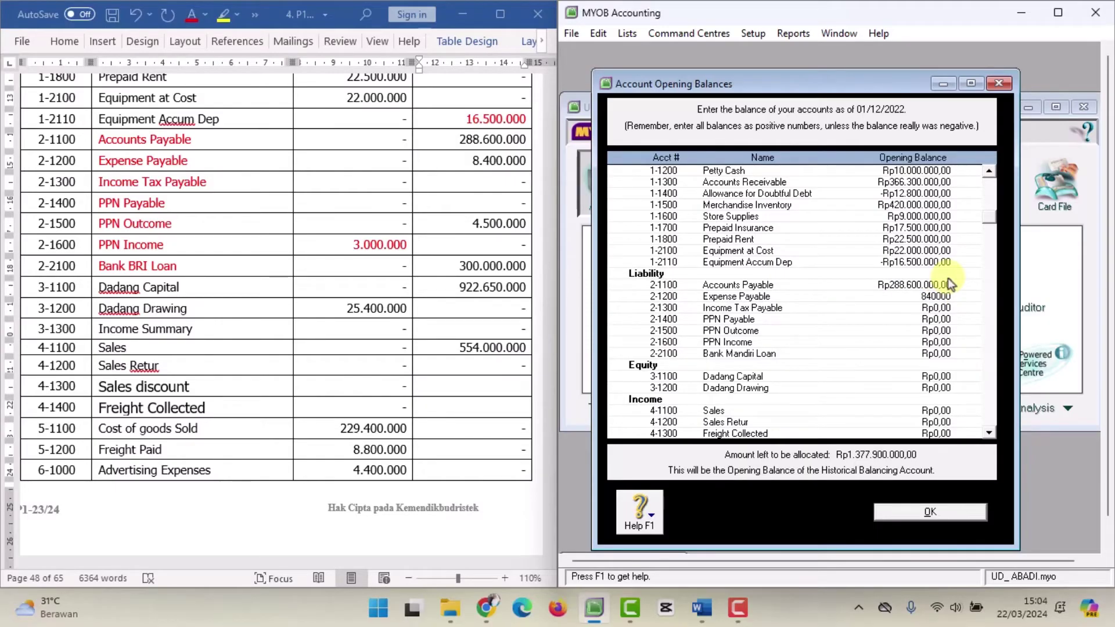
pyautogui.write('8400000')
pyautogui.press('Tab')
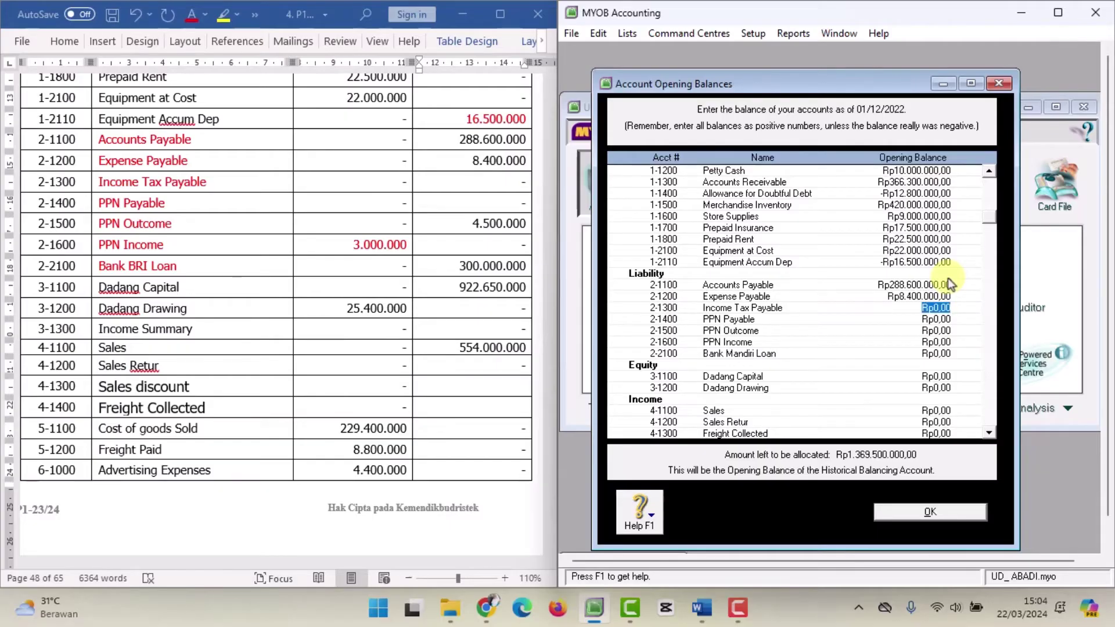
# - Leave Income Tax Payable and PPN Payable at zero and set the PPN Outcome opening balance to Rp4.500.000
pyautogui.press('Tab')
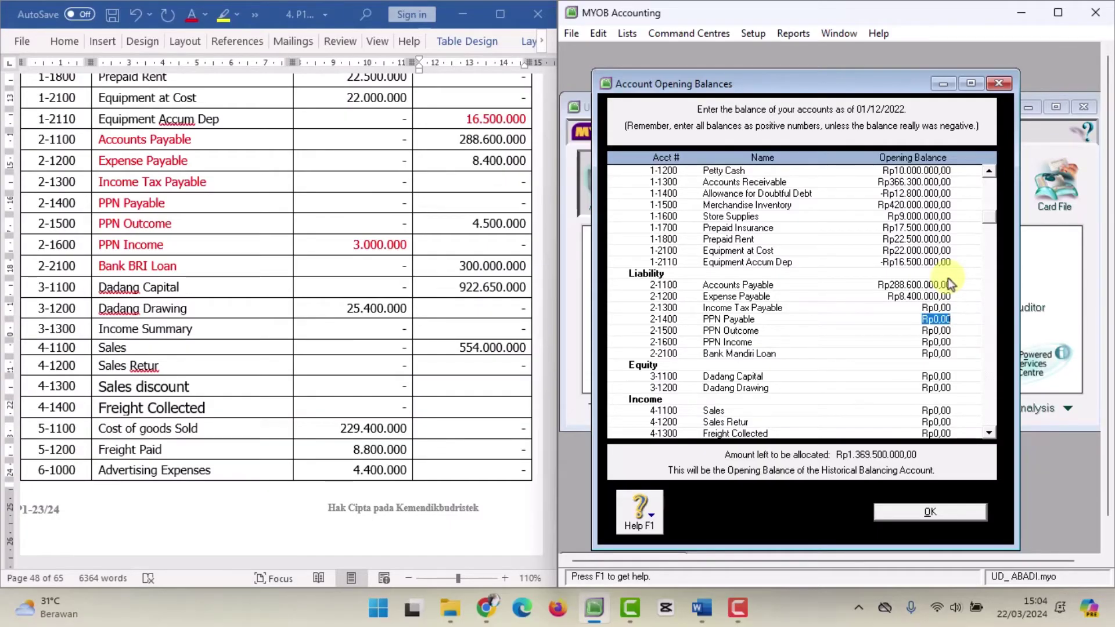
pyautogui.press('Tab')
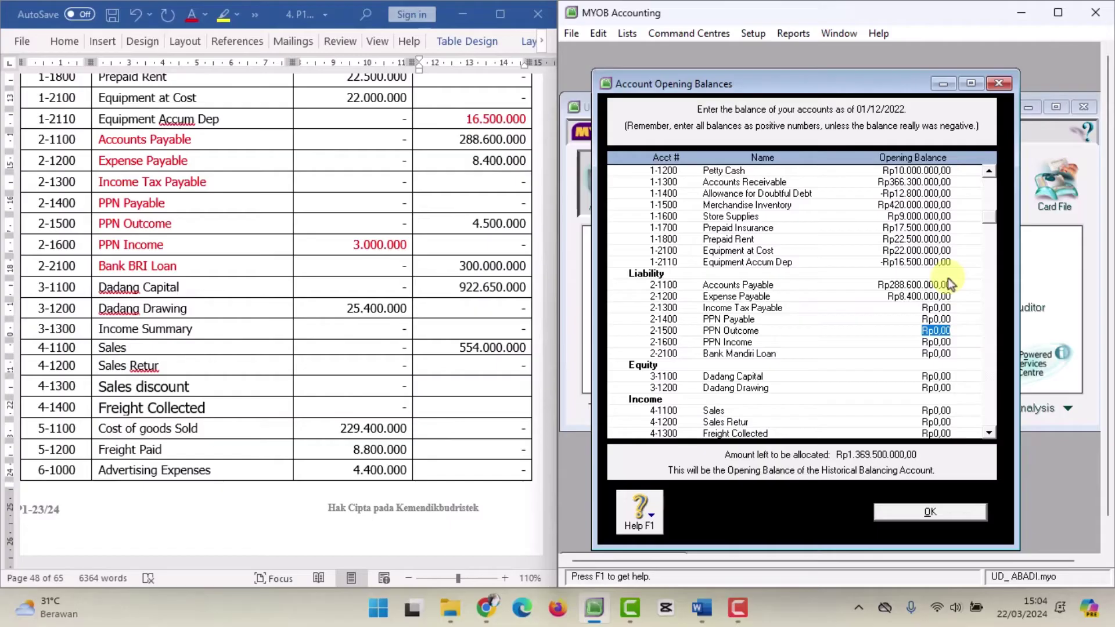
pyautogui.write('4.500.00')
pyautogui.write('0')
pyautogui.press('Tab')
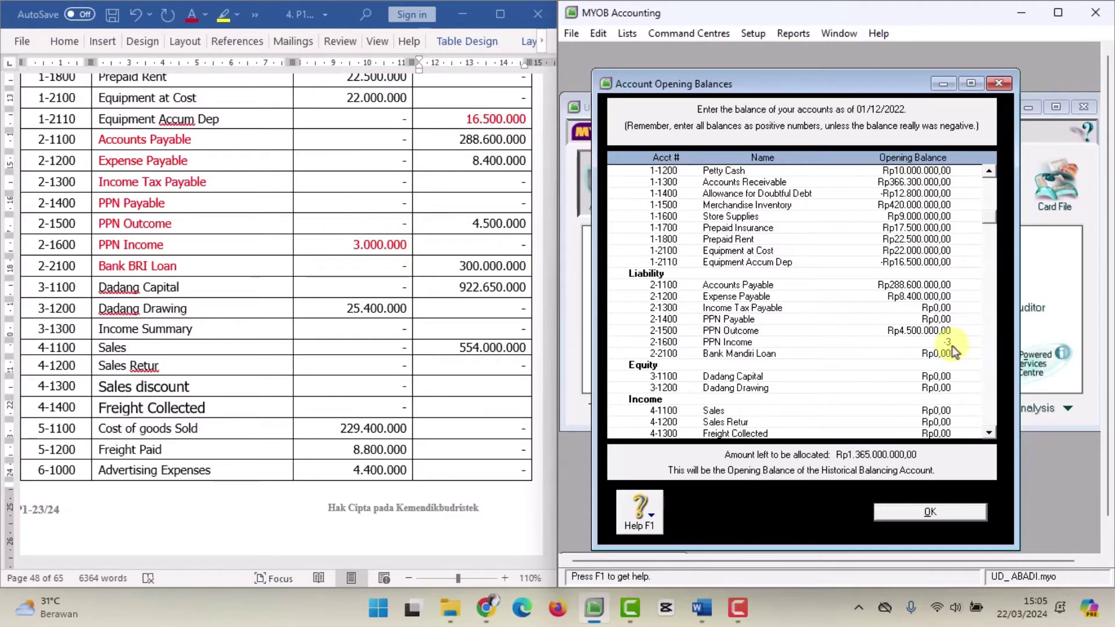
# - Set the opening balances of PPN Income to -Rp3.000.000 and Bank Mandiri Loan to Rp300.000.000
pyautogui.write('3.00')
pyautogui.write('0.000')
pyautogui.press('Tab')
pyautogui.write('300.000.000')
pyautogui.press('Tab')
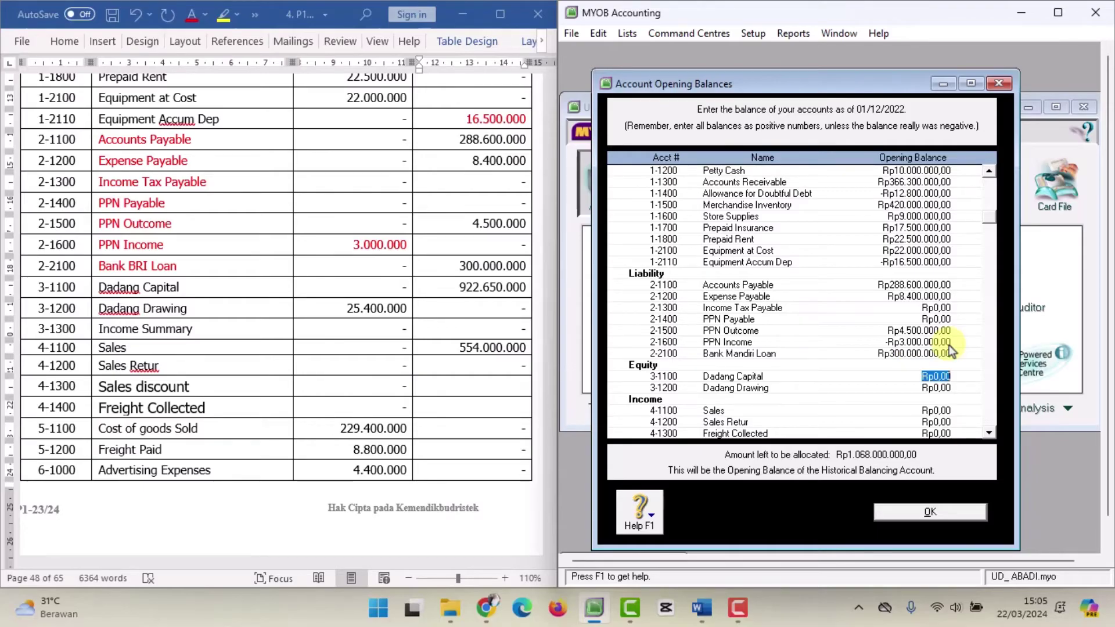
# - Return the liability account names, Accounts Payable through Bank BRI Loan, to the automatic font colour in the Word trial balance
pyautogui.scroll(-1, 217, 302)
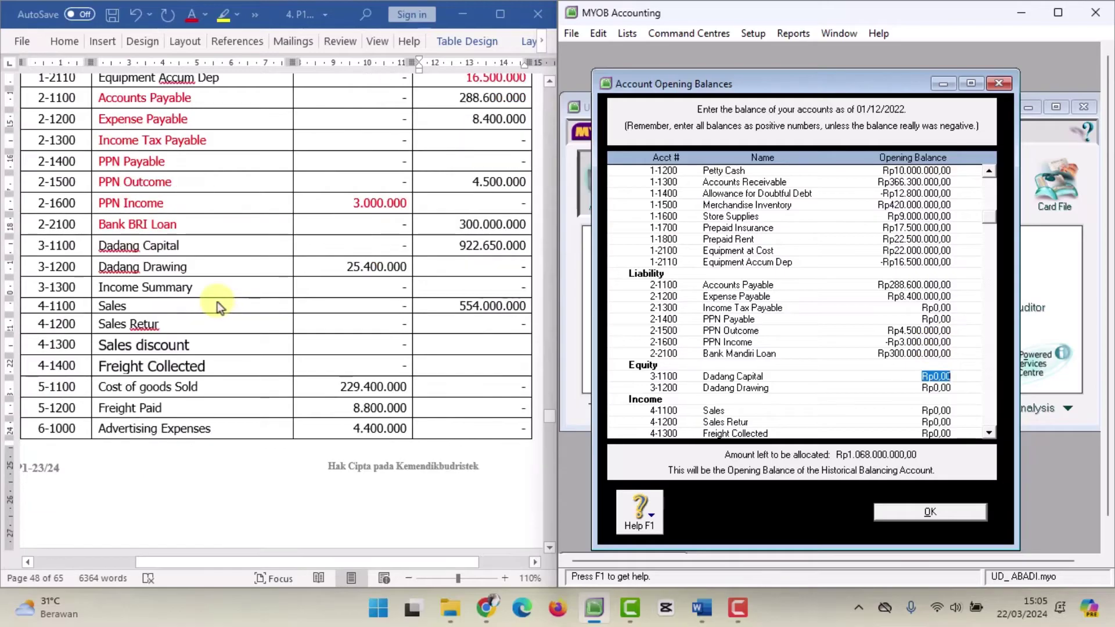
pyautogui.click(206, 253)
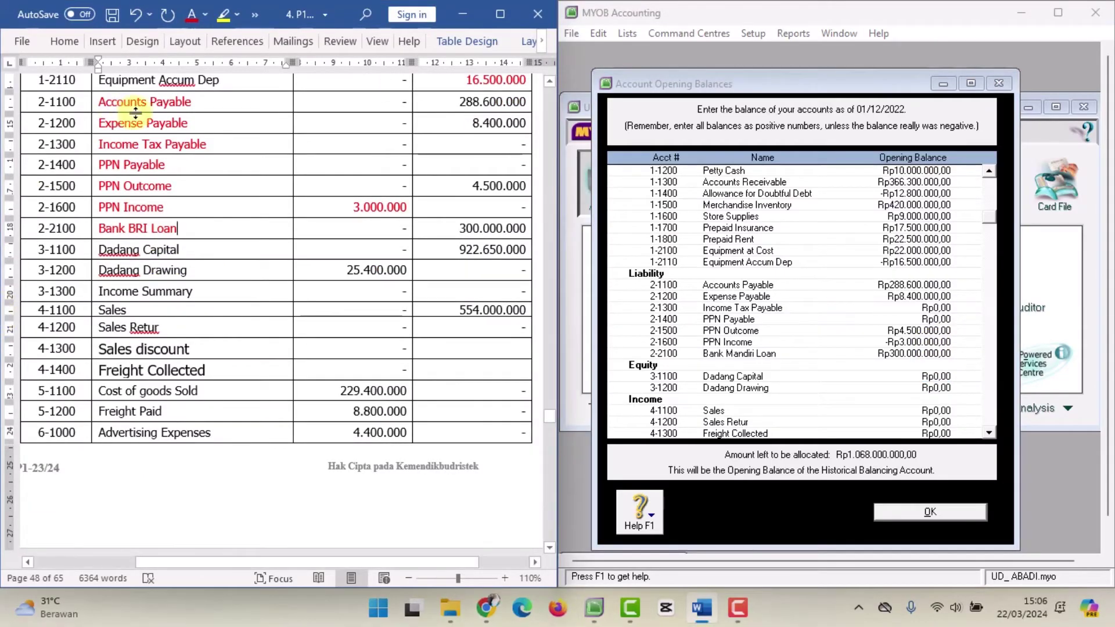
pyautogui.moveTo(147, 105); pyautogui.dragTo(139, 229)
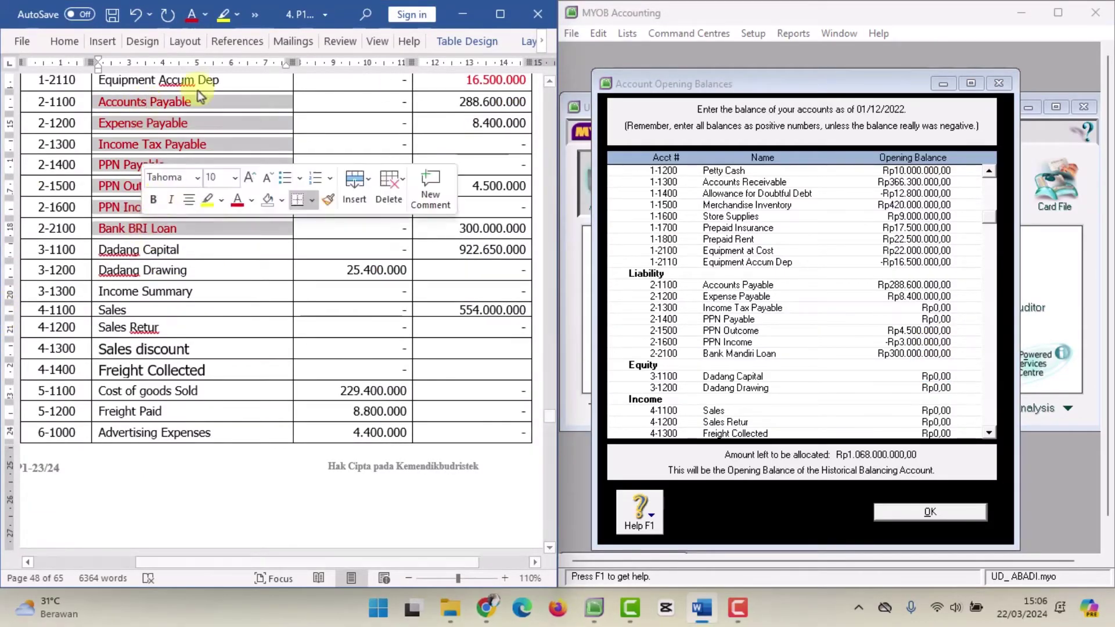
pyautogui.click(205, 15)
pyautogui.click(234, 39)
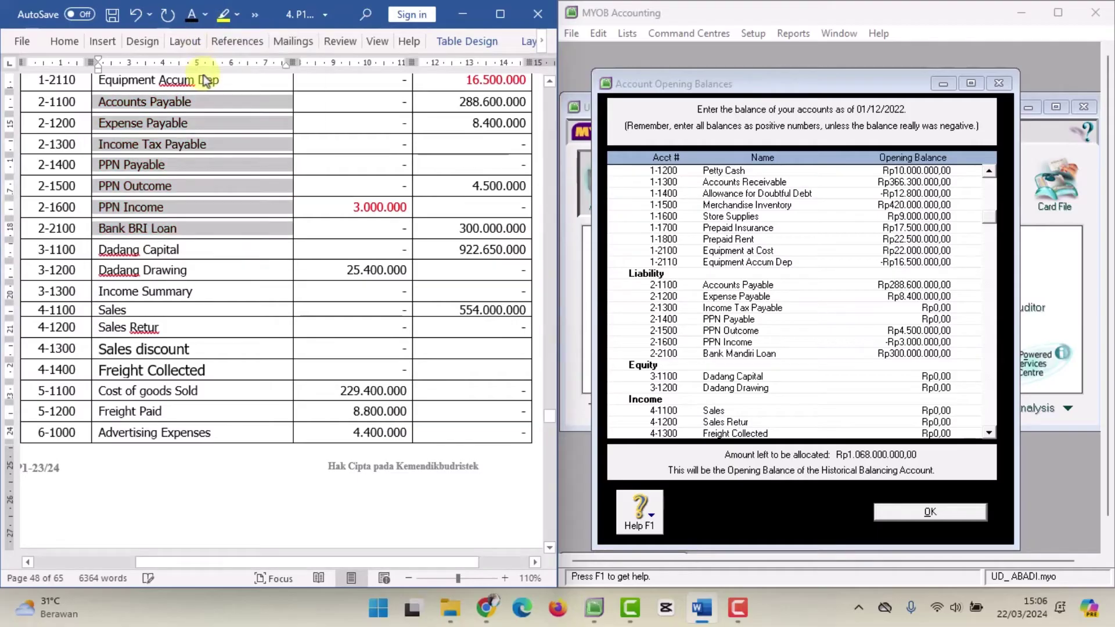
pyautogui.click(233, 293)
# - Colour the equity account names, from the owner's Capital through Income Summary, red in the trial balance
pyautogui.scroll(-3, 232, 292)
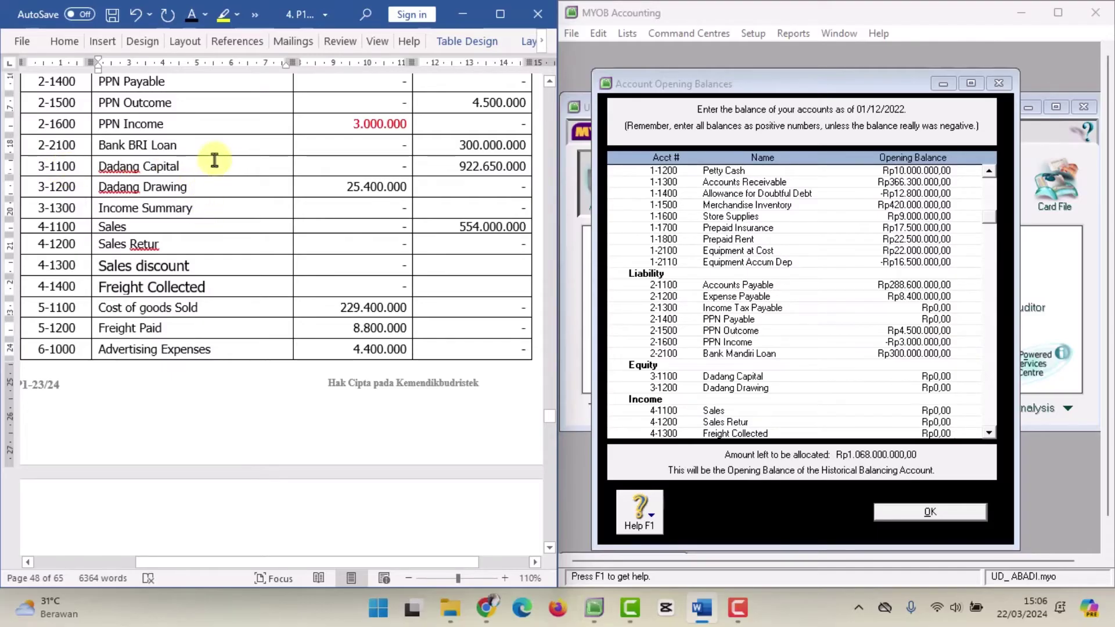
pyautogui.moveTo(216, 169); pyautogui.dragTo(217, 209)
pyautogui.click(205, 14)
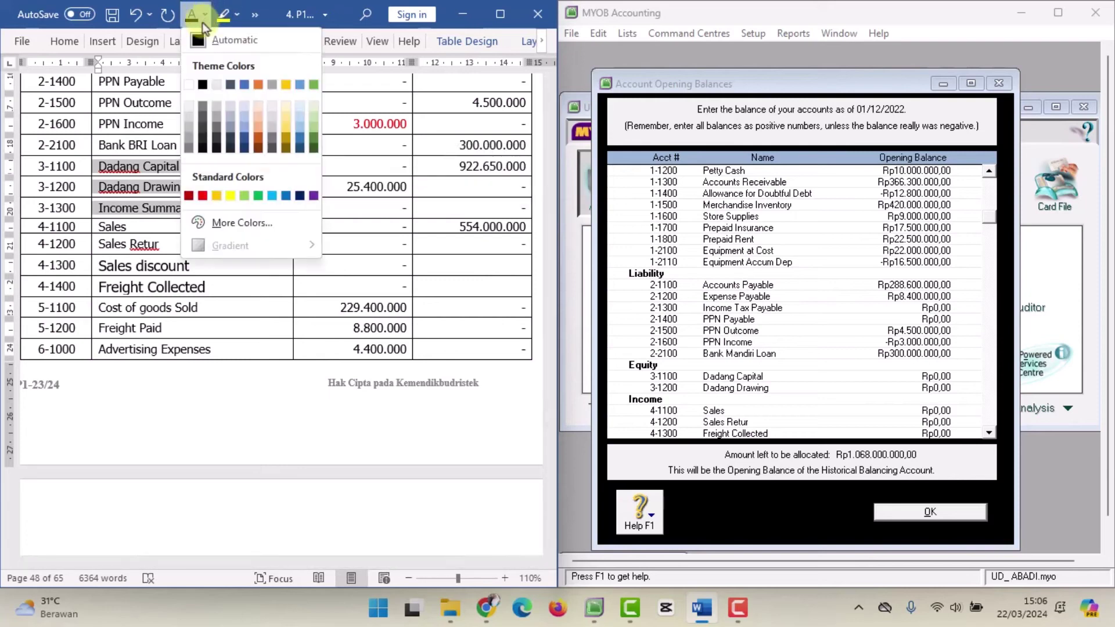
pyautogui.click(201, 196)
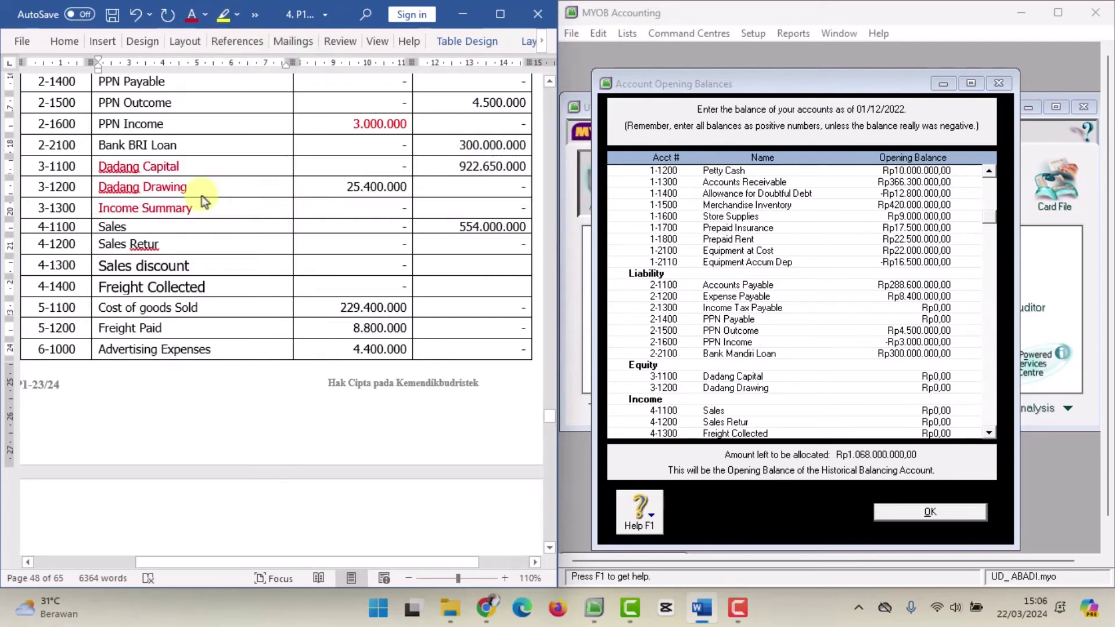
pyautogui.click(250, 261)
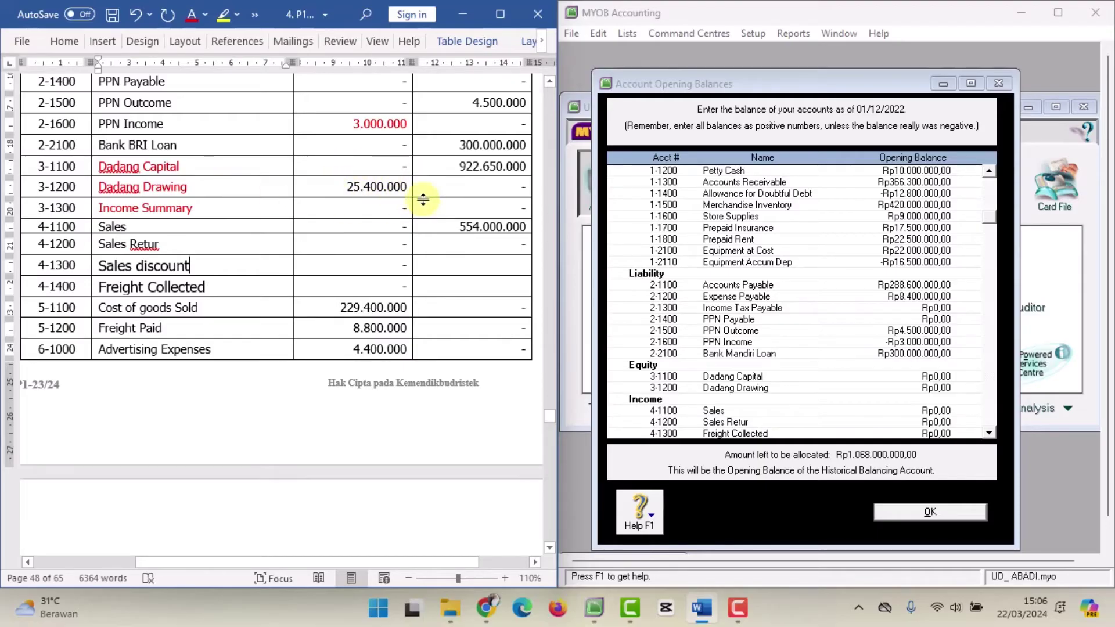
# - Switch to MYOB Accounting and set the owner's Capital opening balance to Rp922.650.000
pyautogui.click(832, 362)
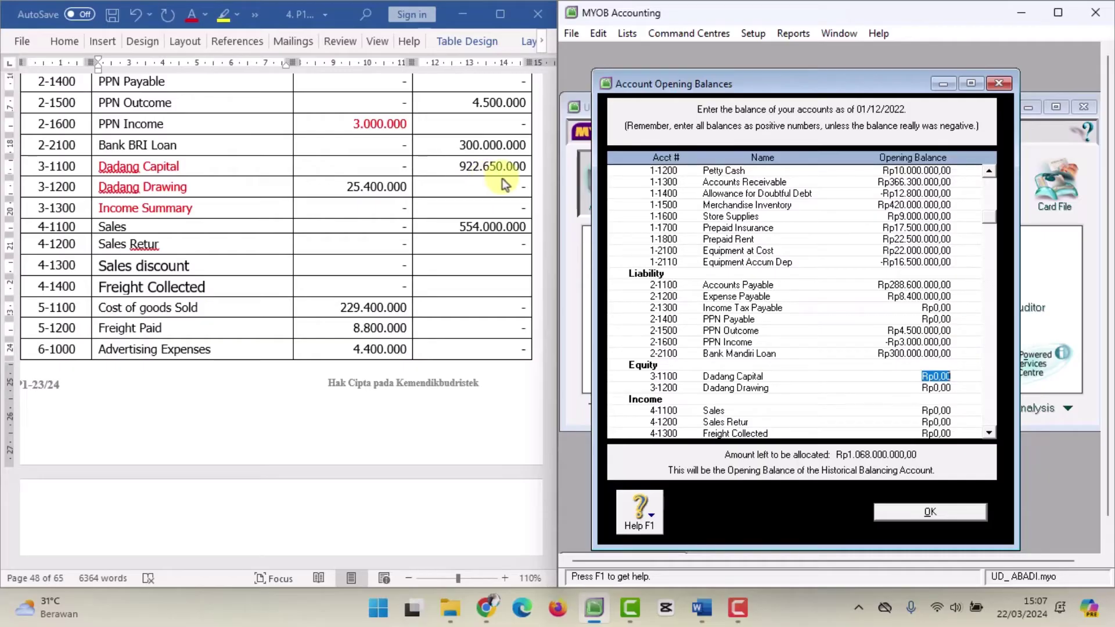
pyautogui.write('922650000')
pyautogui.press('Tab')
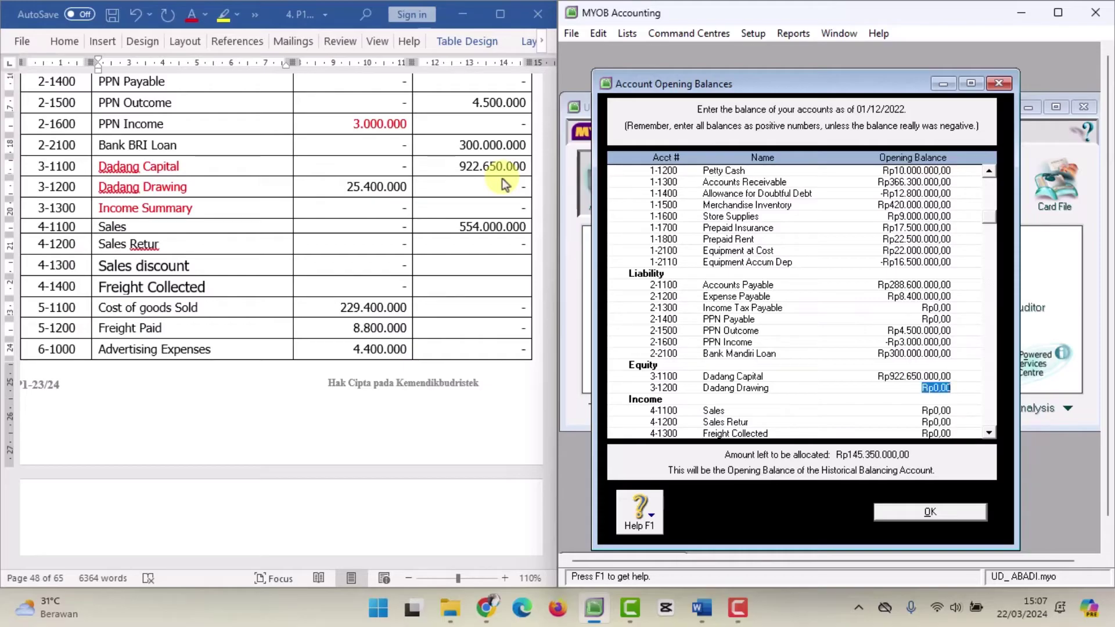
# - Colour the owner's Drawing debit amount red in the Word trial balance
pyautogui.moveTo(324, 184); pyautogui.dragTo(401, 186)
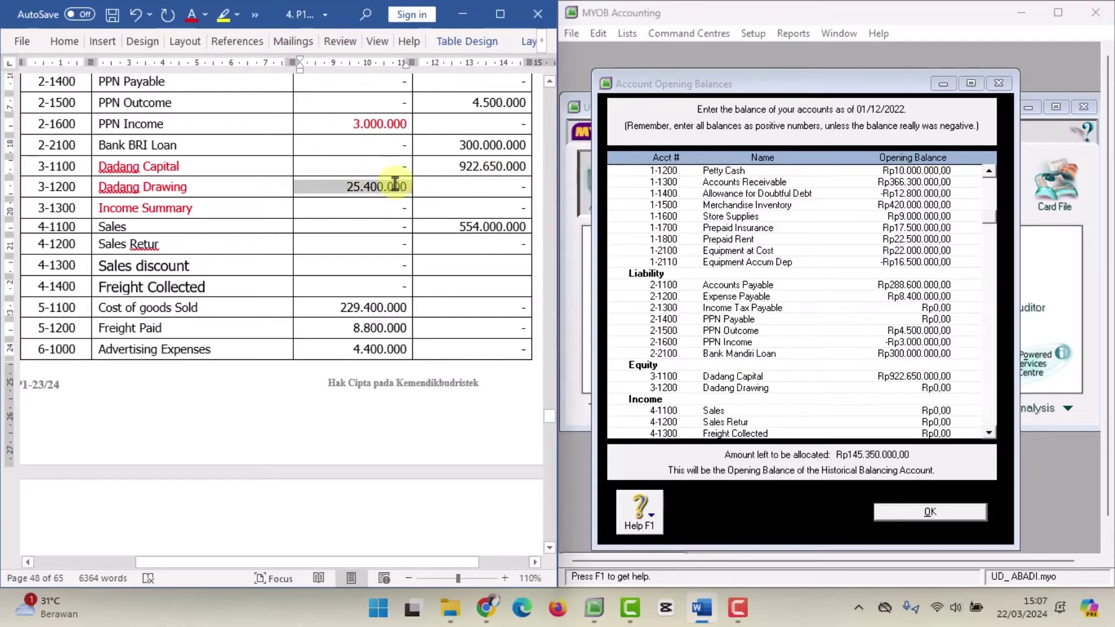
pyautogui.click(190, 18)
pyautogui.click(402, 207)
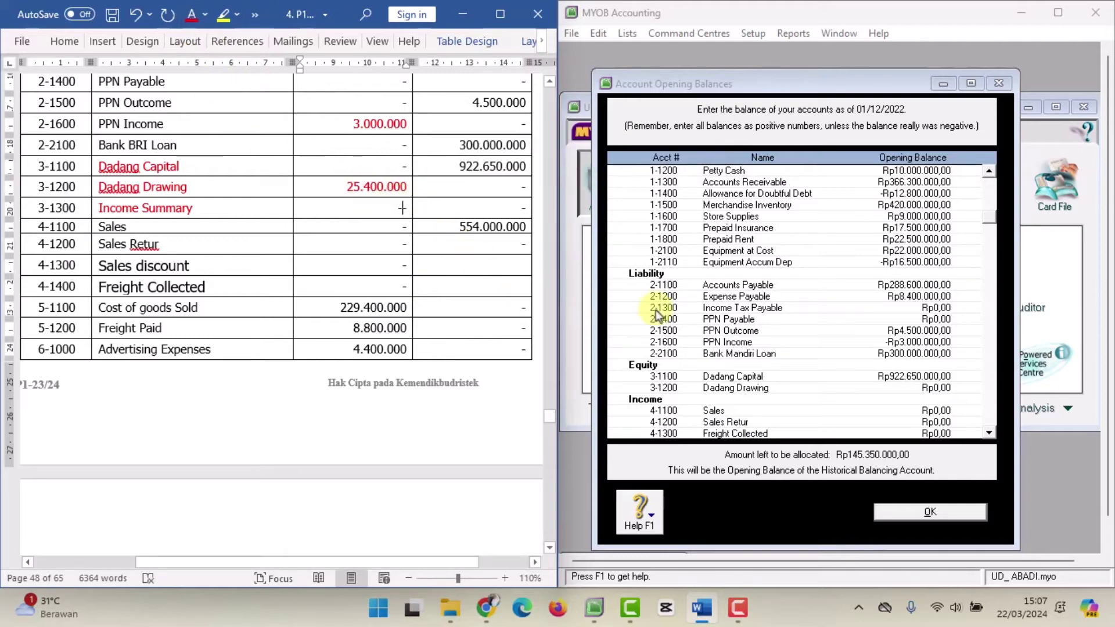
# - Switch to MYOB Accounting and set the owner's Drawing opening balance to -Rp25.400.000
pyautogui.click(952, 387)
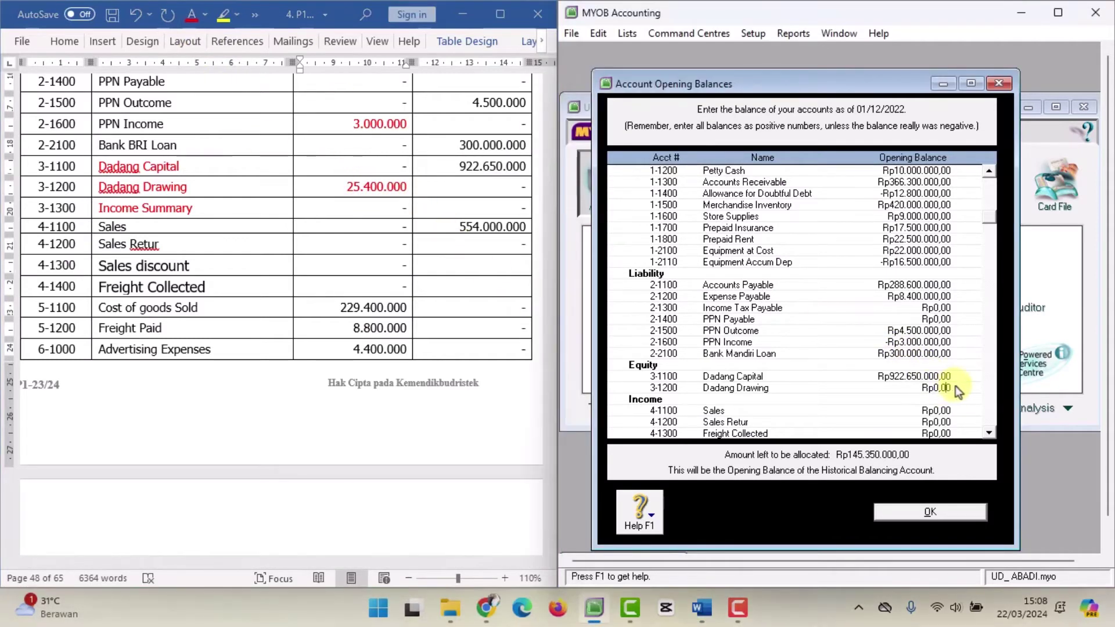
pyautogui.click(956, 387)
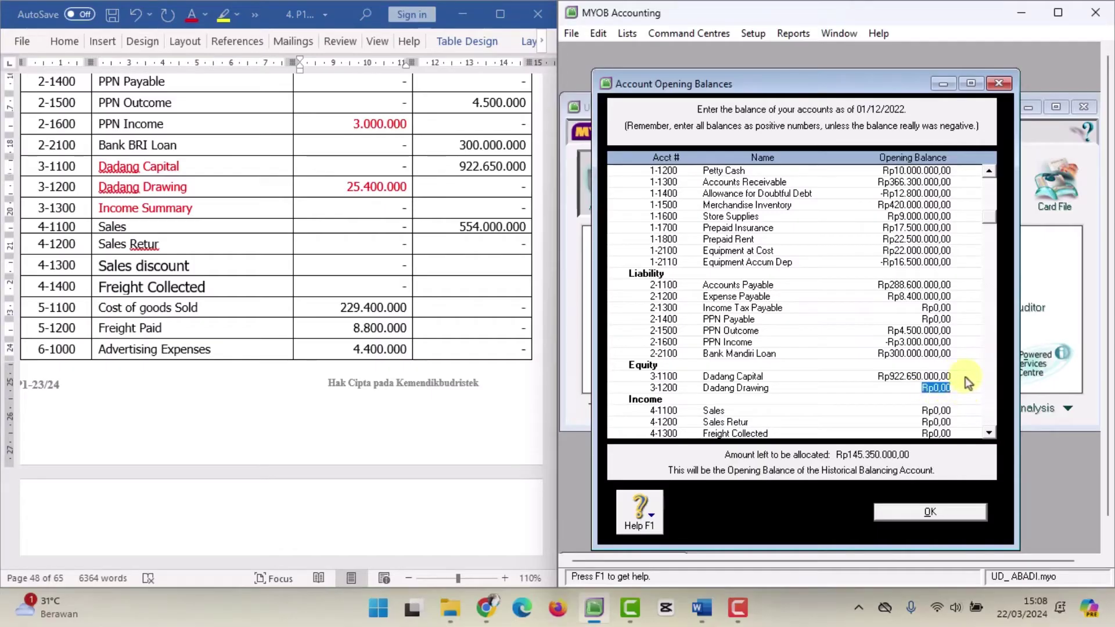
pyautogui.press('BackSpace')
pyautogui.write('-25400000')
pyautogui.press('Tab')
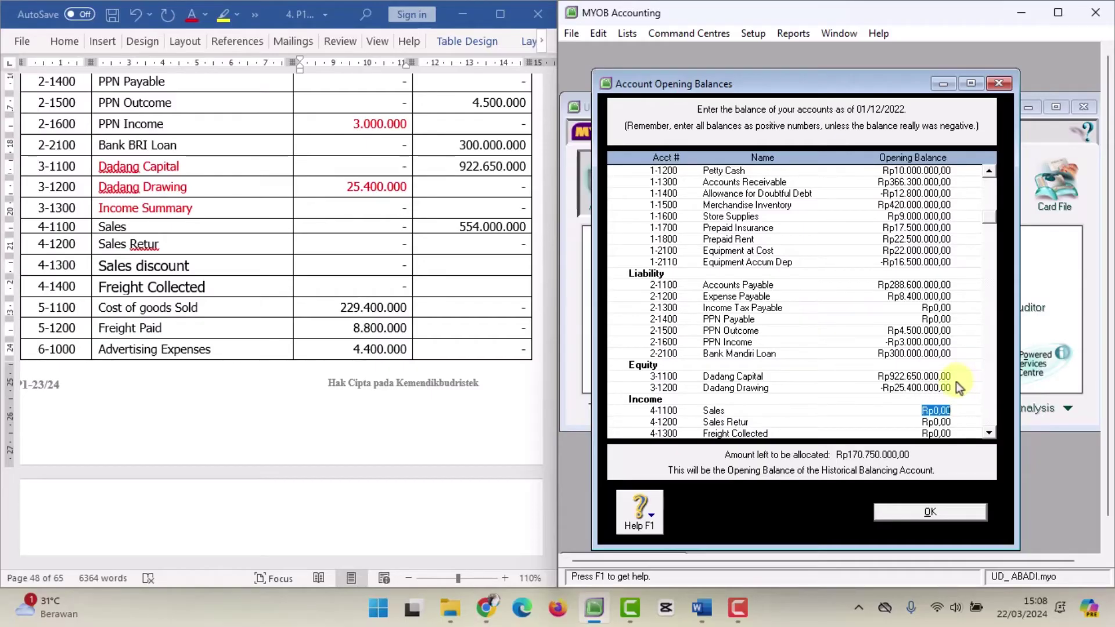
# - Set the opening balance of the Sales income account to Rp554.000.000
pyautogui.scroll(-1, 955, 381)
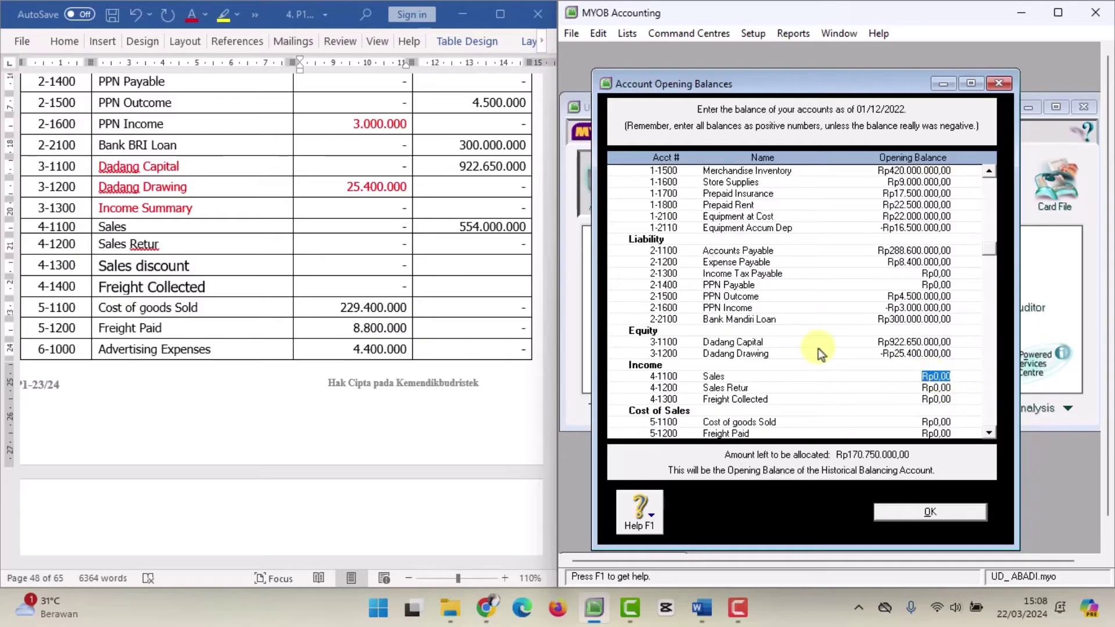
pyautogui.scroll(-2, 803, 346)
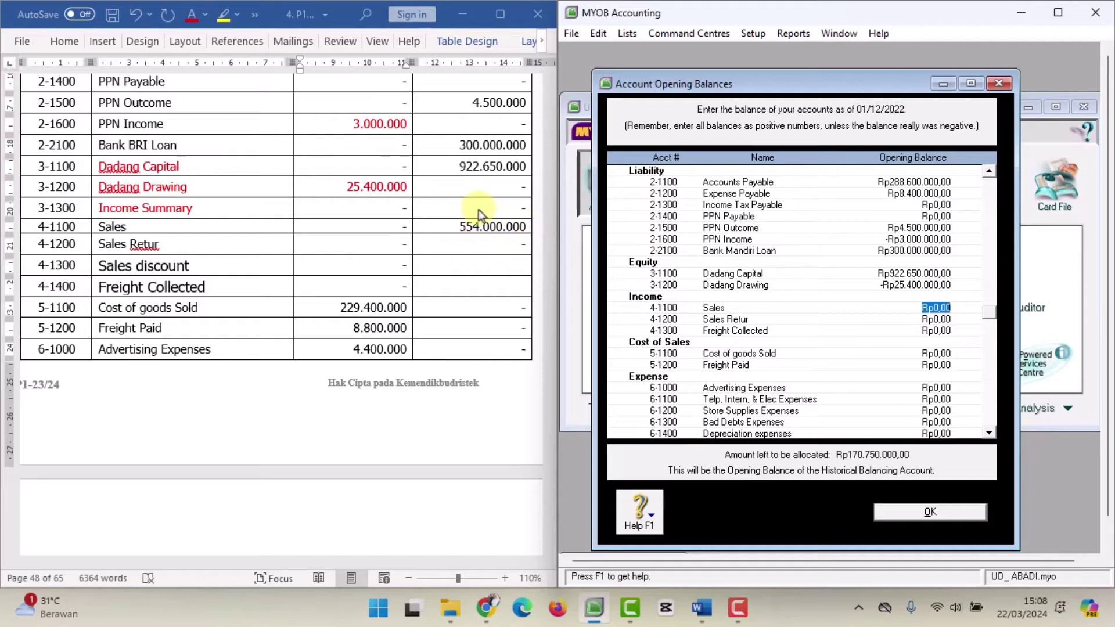
pyautogui.doubleClick(483, 230)
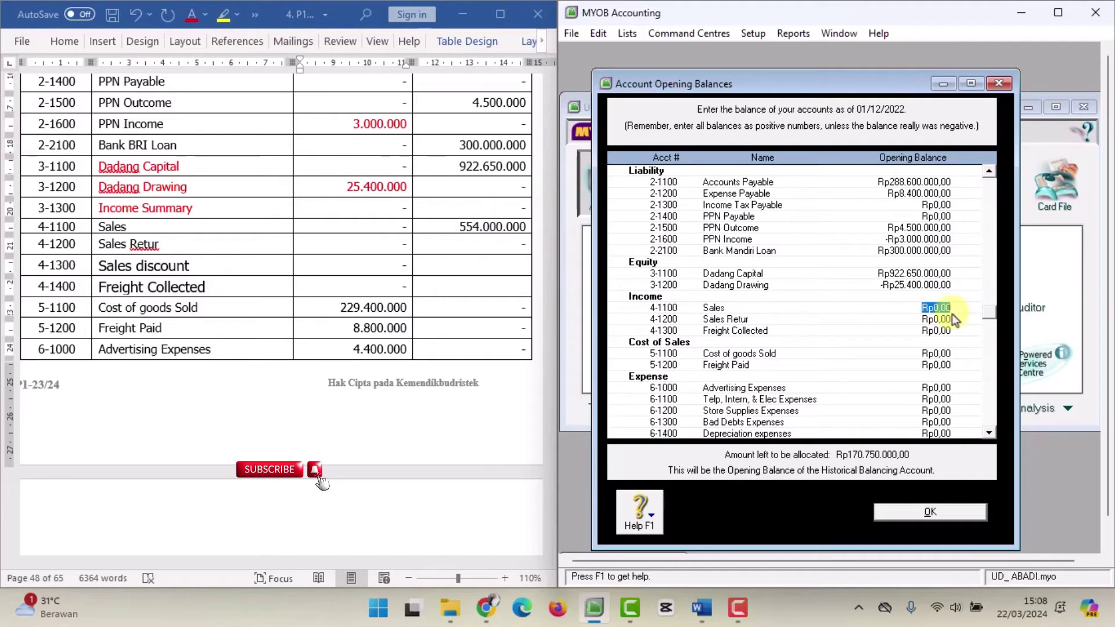
pyautogui.write('5')
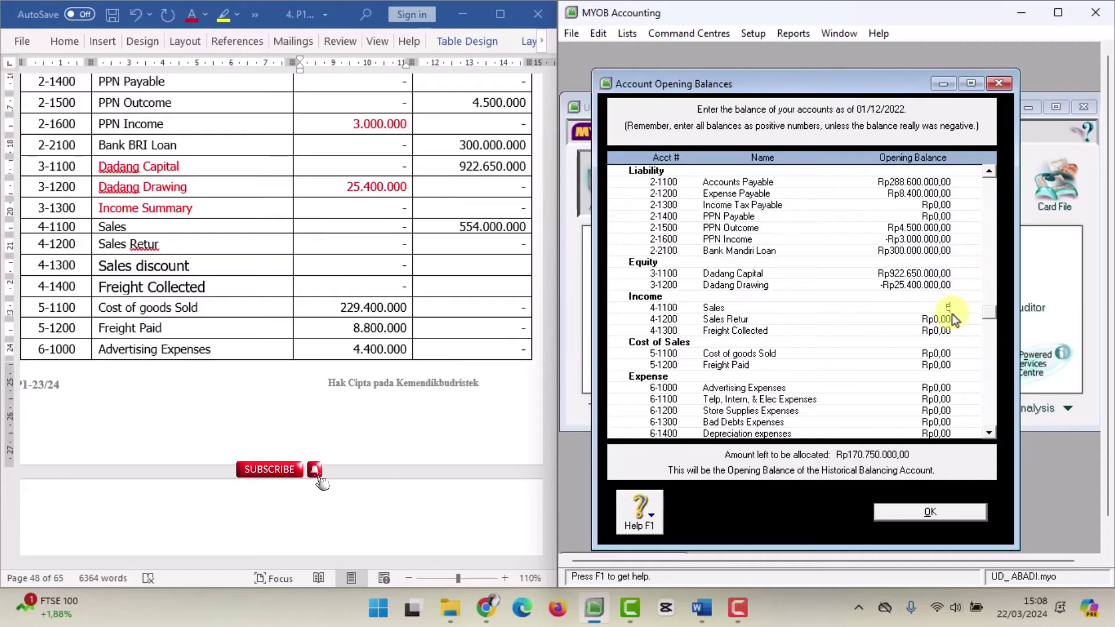
pyautogui.write('54000000')
pyautogui.press('Tab')
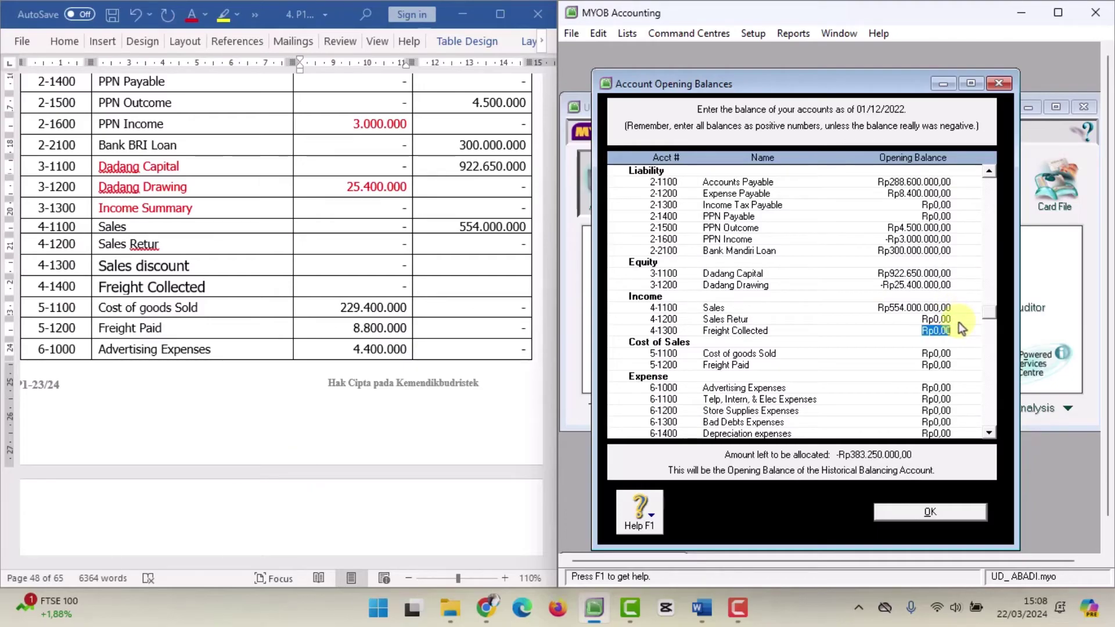
# - Set the Cost of Sales opening balances: Rp229.400.000 for Cost of goods Sold and Rp8.800.000 for Freight Paid
pyautogui.press('Tab')
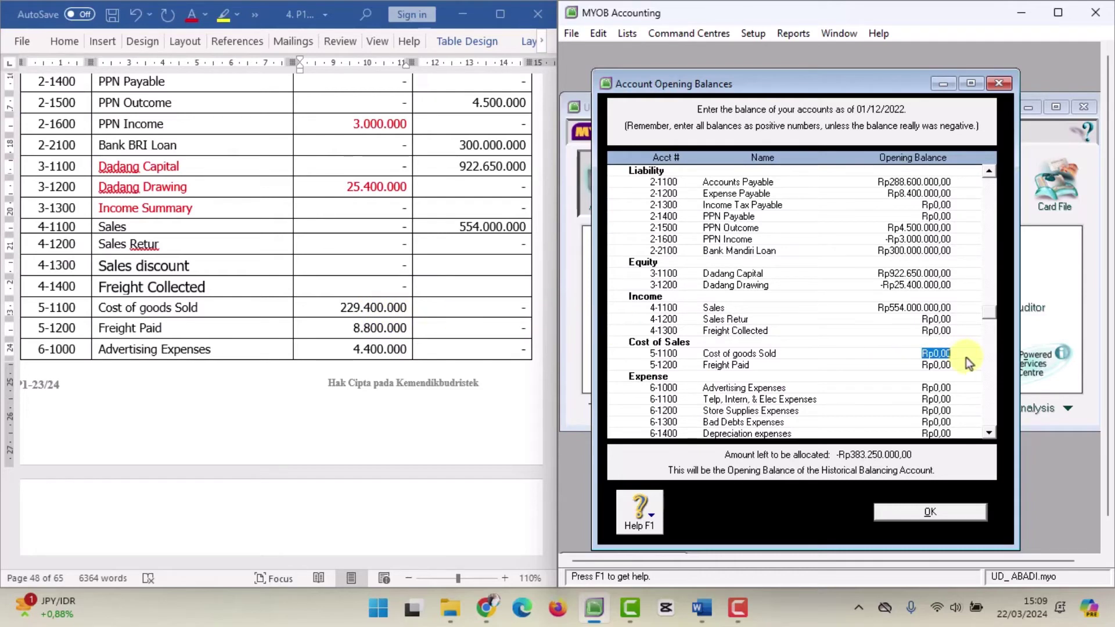
pyautogui.write('22')
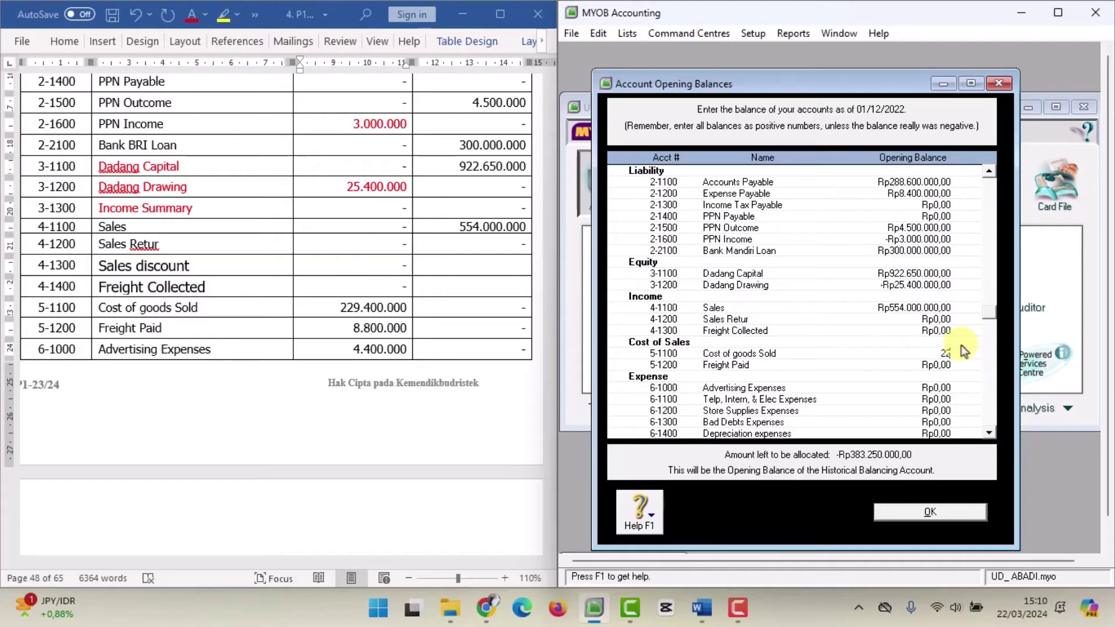
pyautogui.write('9400000')
pyautogui.press('Tab')
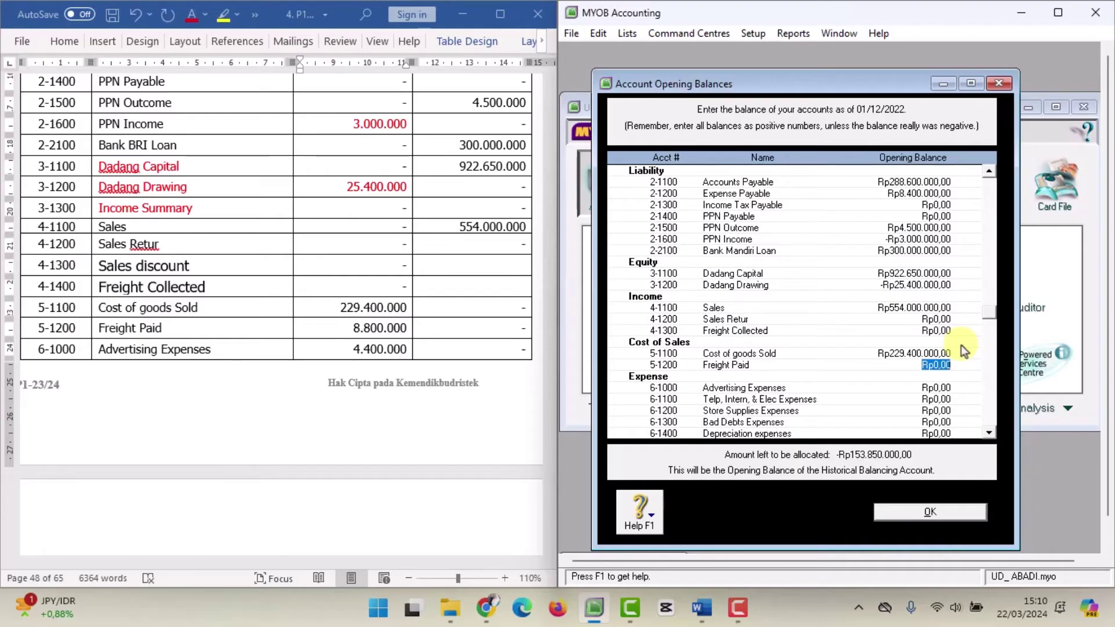
pyautogui.write('8.800.00')
pyautogui.write('0')
pyautogui.press('Tab')
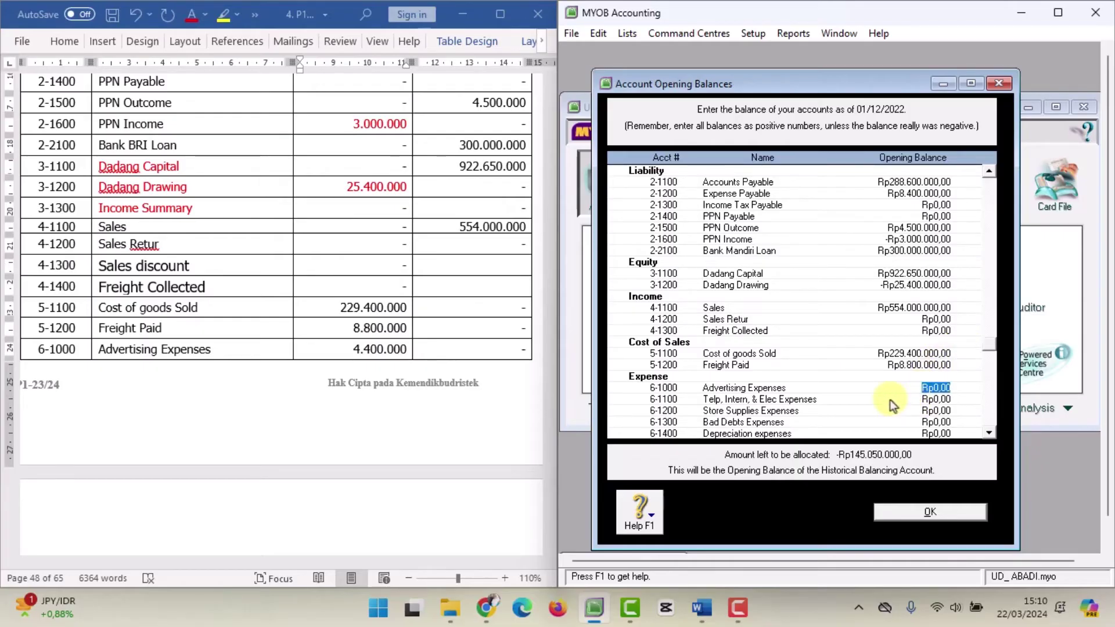
# - Switch to the Word trial balance and select the expense account names from Advertising Expenses through Other Operating Expense
pyautogui.scroll(-3, 890, 400)
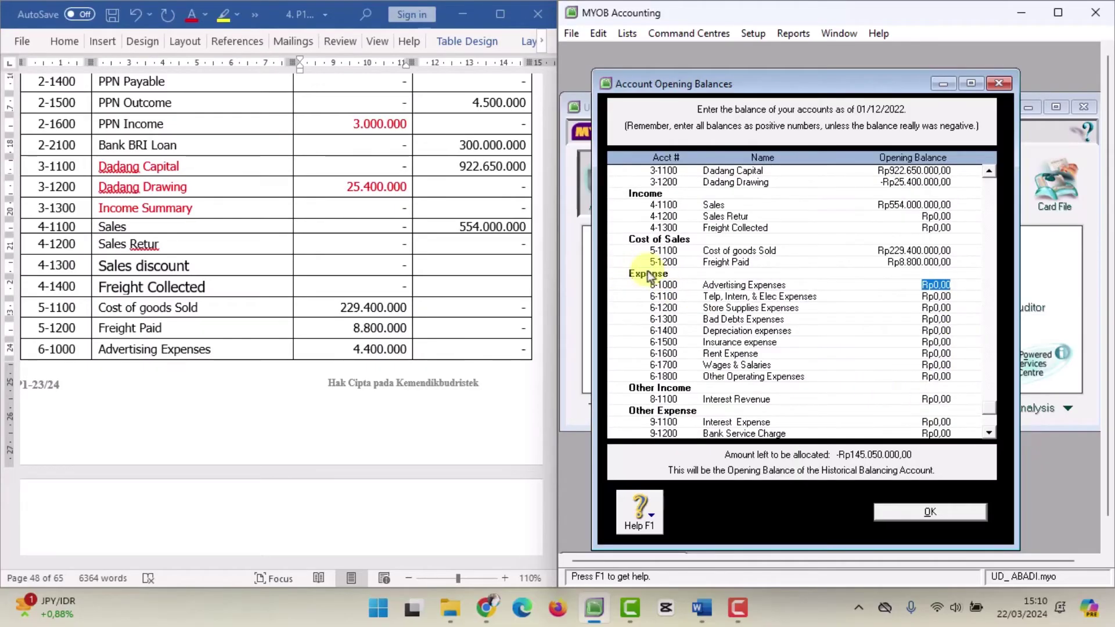
pyautogui.click(431, 267)
pyautogui.scroll(-6, 369, 266)
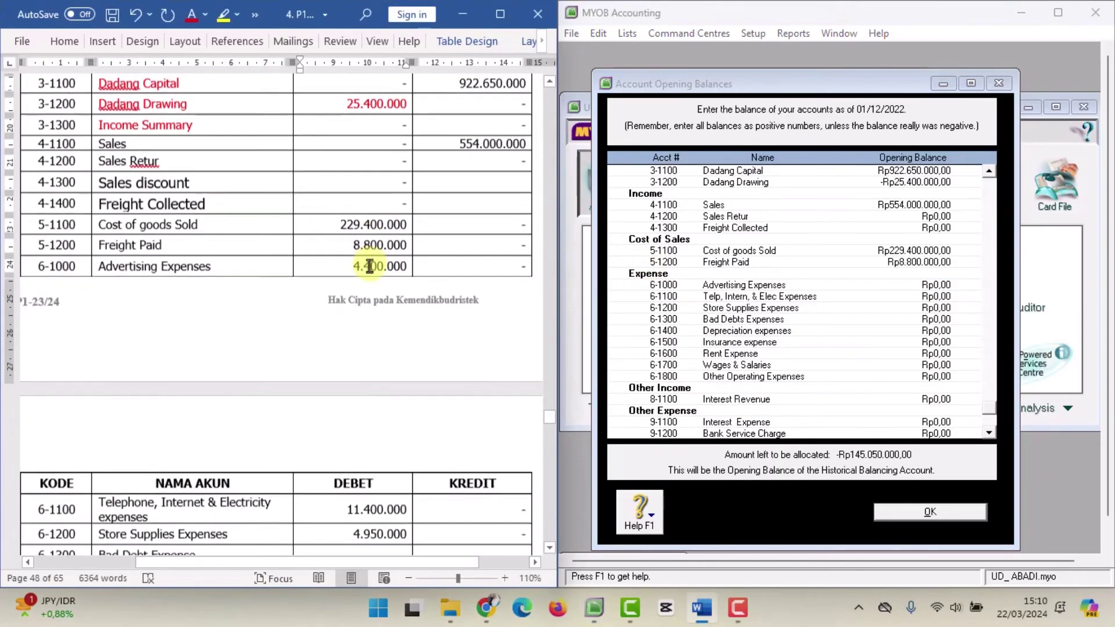
pyautogui.scroll(-1, 371, 263)
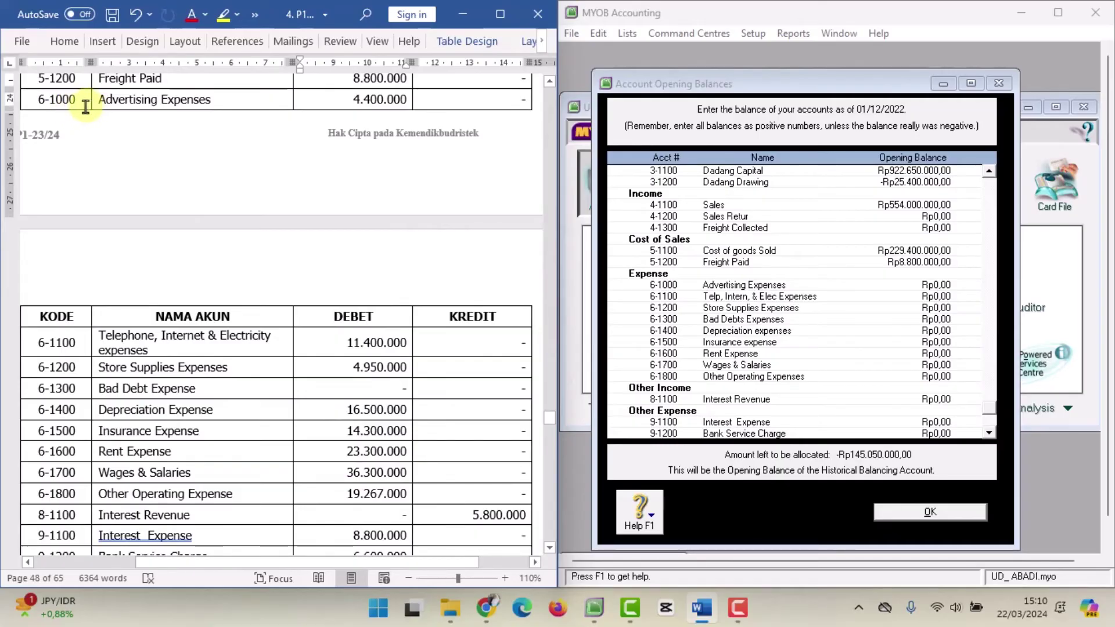
pyautogui.click(215, 100)
pyautogui.moveTo(216, 192); pyautogui.dragTo(220, 495)
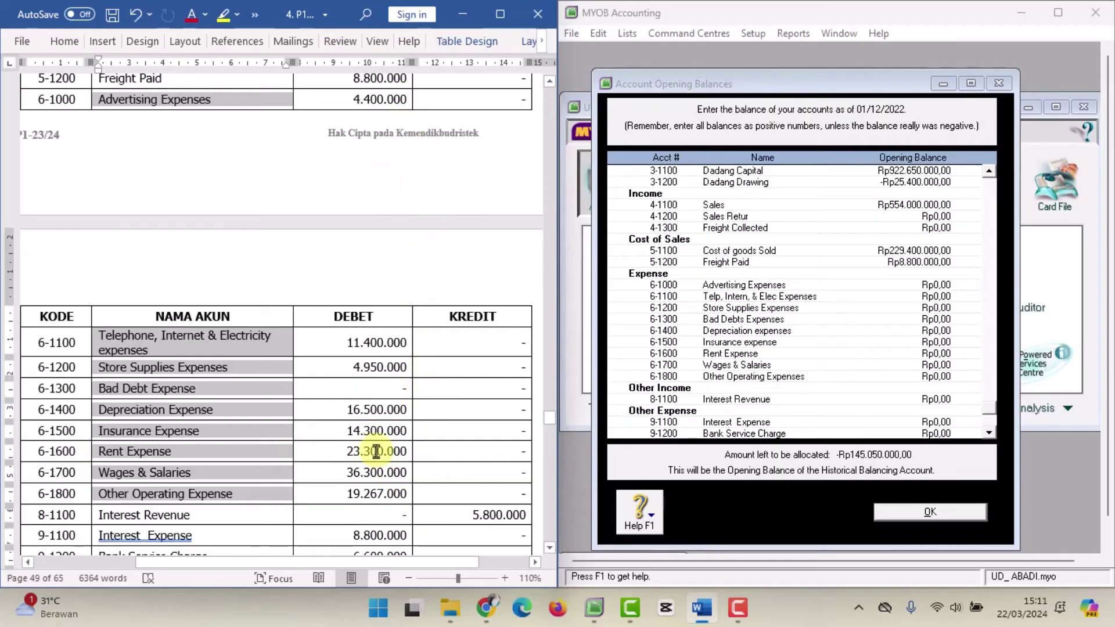
# - Switch to MYOB Accounting and set the opening balances of Advertising Expenses to Rp4.400.000 and Telp, Intern, & Elec Expenses to Rp11.400.000
pyautogui.click(956, 285)
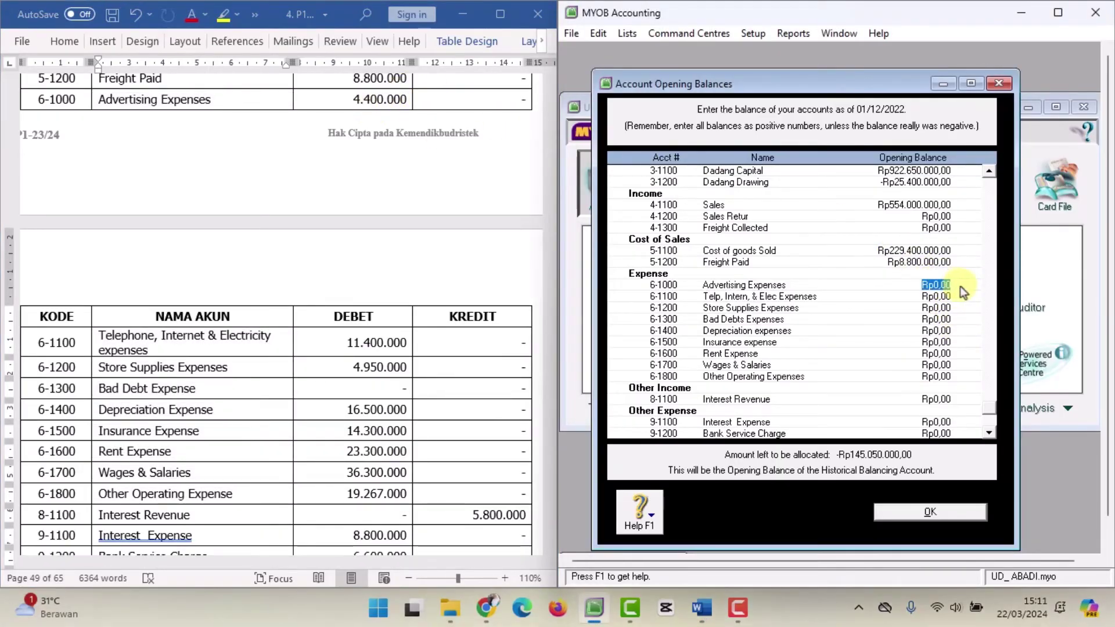
pyautogui.write('4400000')
pyautogui.press('Tab')
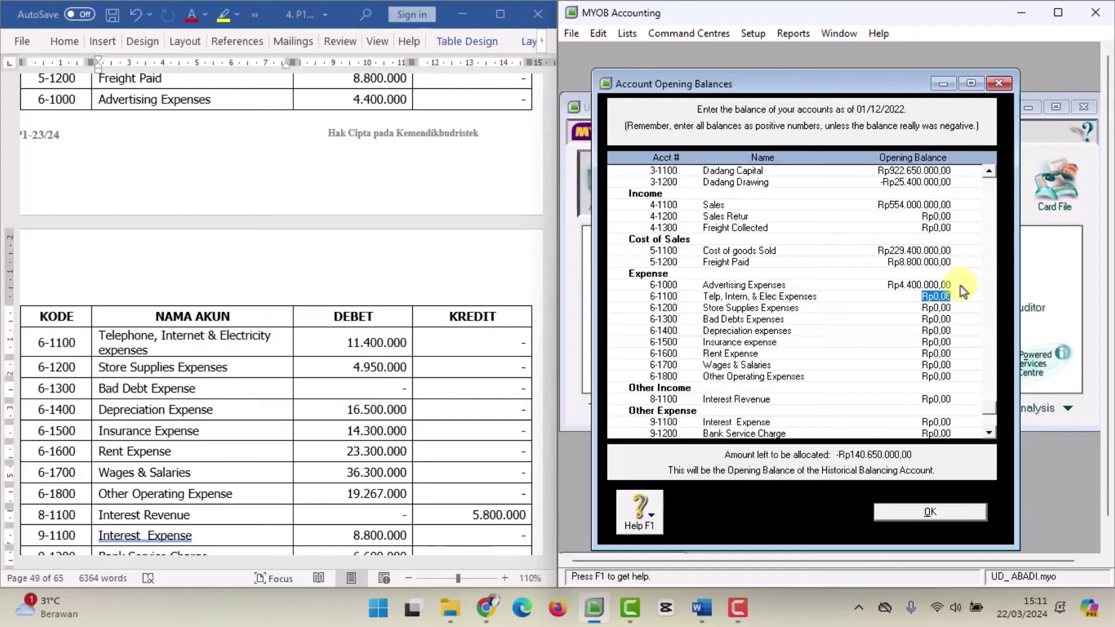
pyautogui.write('11.')
pyautogui.write('400.000')
pyautogui.press('Tab')
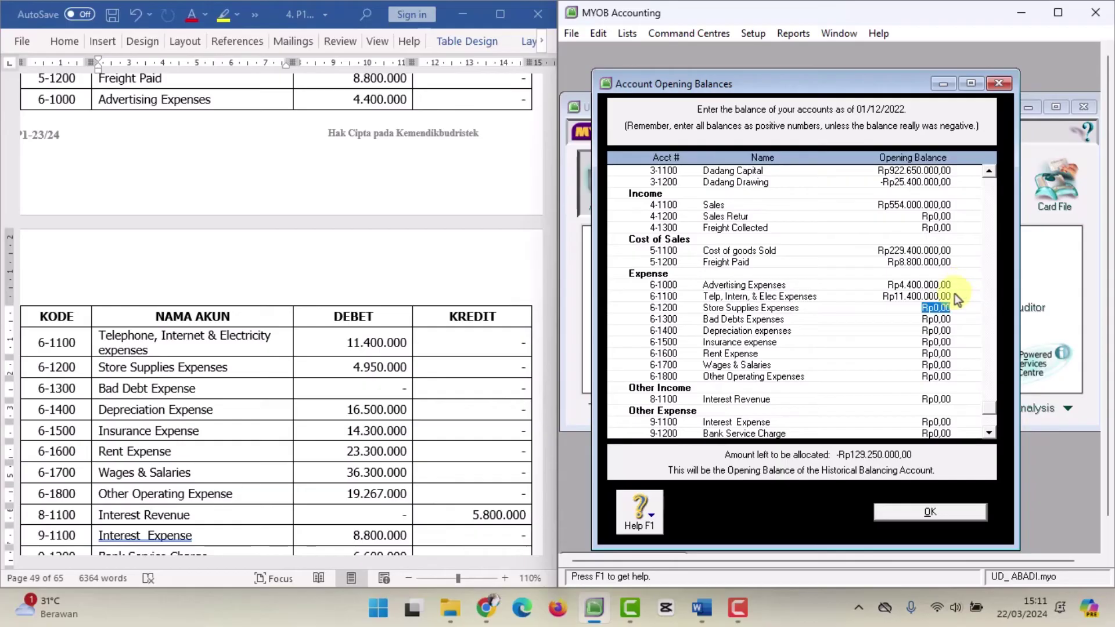
# - Set the opening balances of Store Supplies Expenses to Rp4.950.000 and Depreciation expenses to Rp16.500.000, skipping Bad Debts Expenses
pyautogui.write('4950000')
pyautogui.press('Tab')
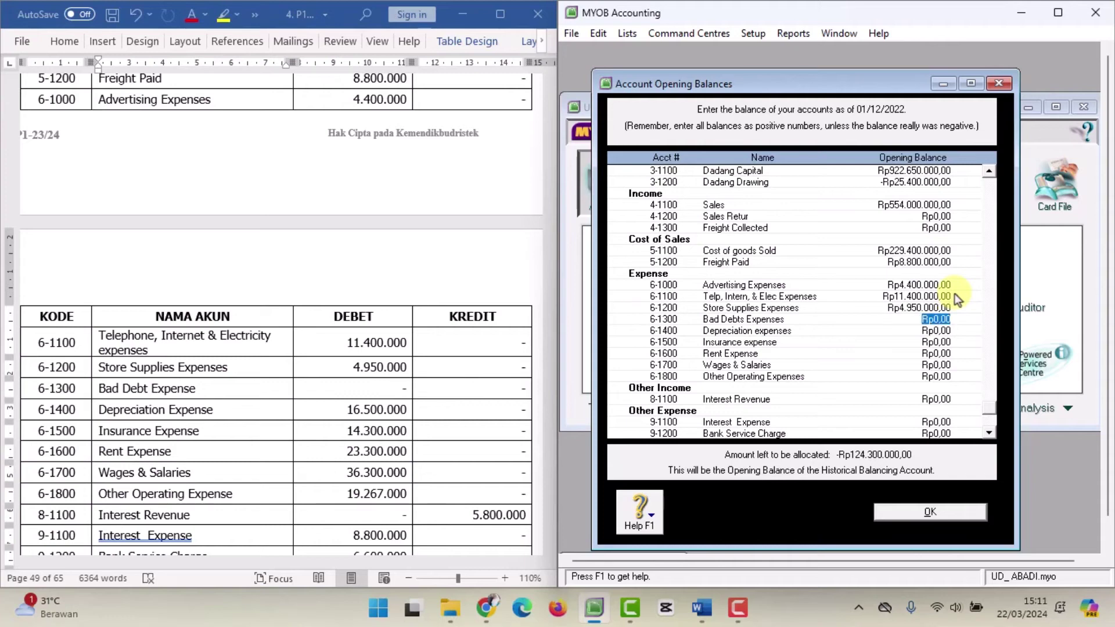
pyautogui.press('Tab')
pyautogui.write('16.500.')
pyautogui.write('000')
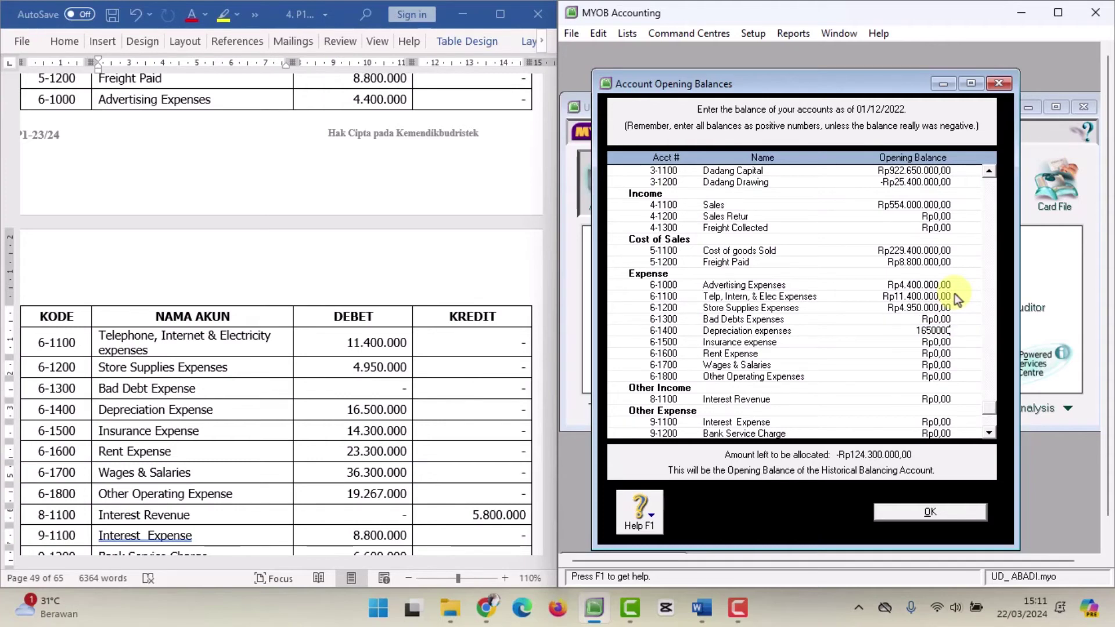
pyautogui.press('Tab')
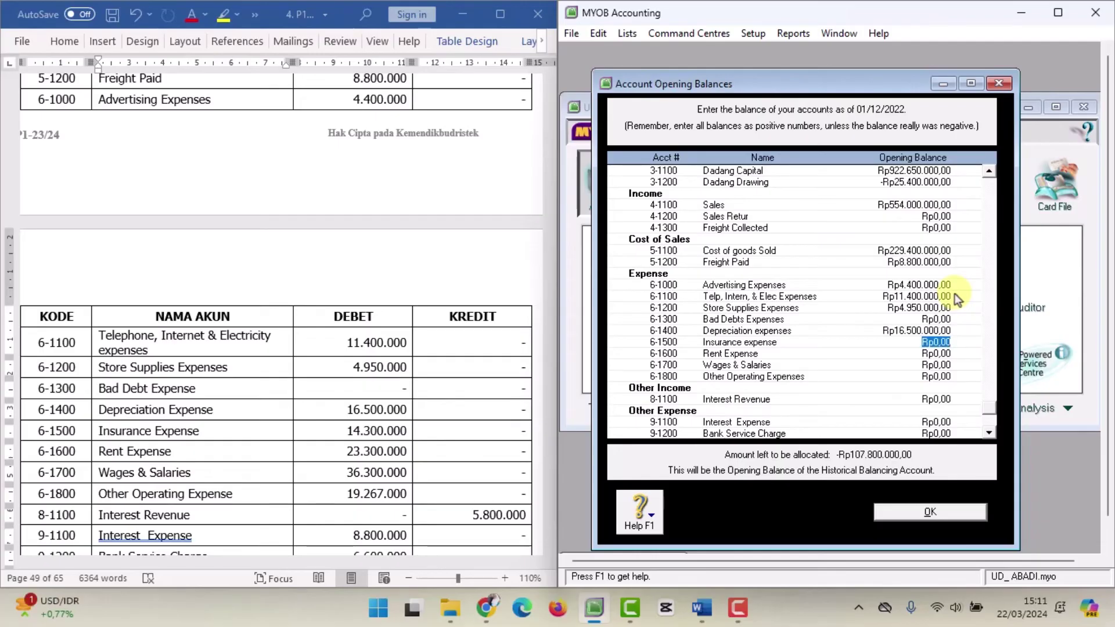
# - Set the opening balances of Insurance expense to Rp14.300.000 and Rent Expense to Rp23.300.000
pyautogui.write('14300000')
pyautogui.press('Tab')
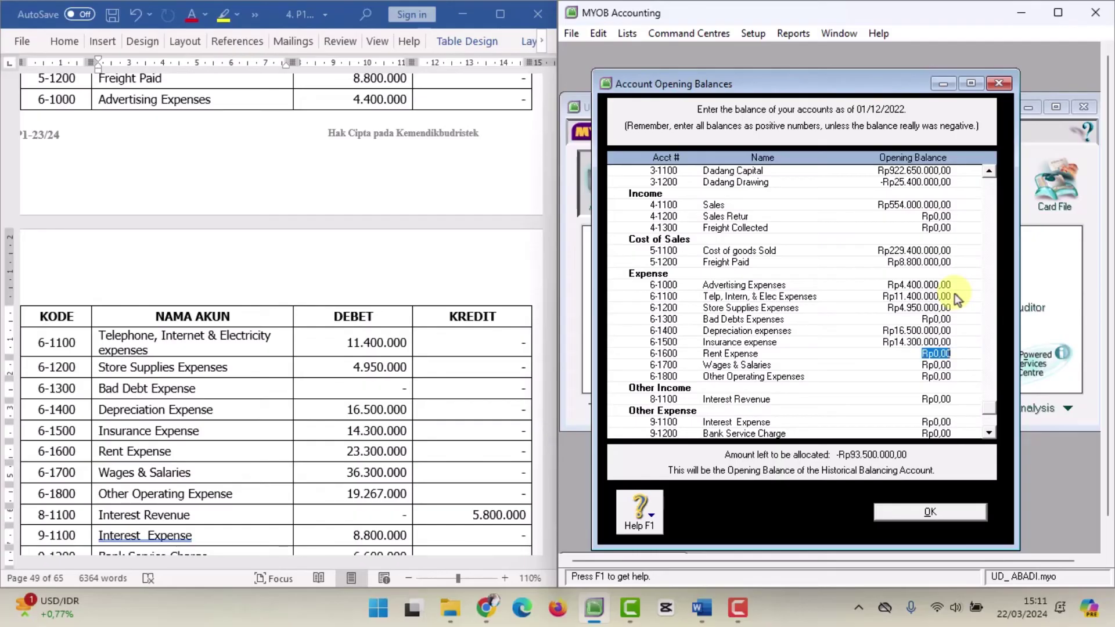
pyautogui.write('23.3')
pyautogui.write('00.000')
pyautogui.press('Tab')
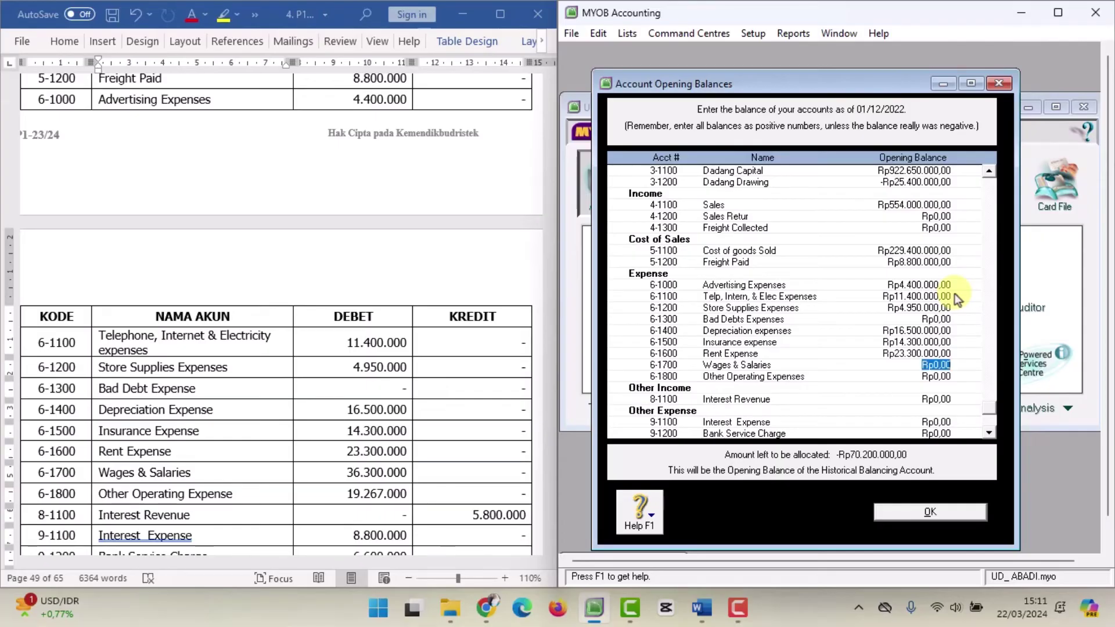
# - Set the opening balances of Wages & Salaries to Rp36.300.000 and Other Operating Expenses to Rp19.267.000
pyautogui.write('36.3')
pyautogui.write('00.000')
pyautogui.press('Tab')
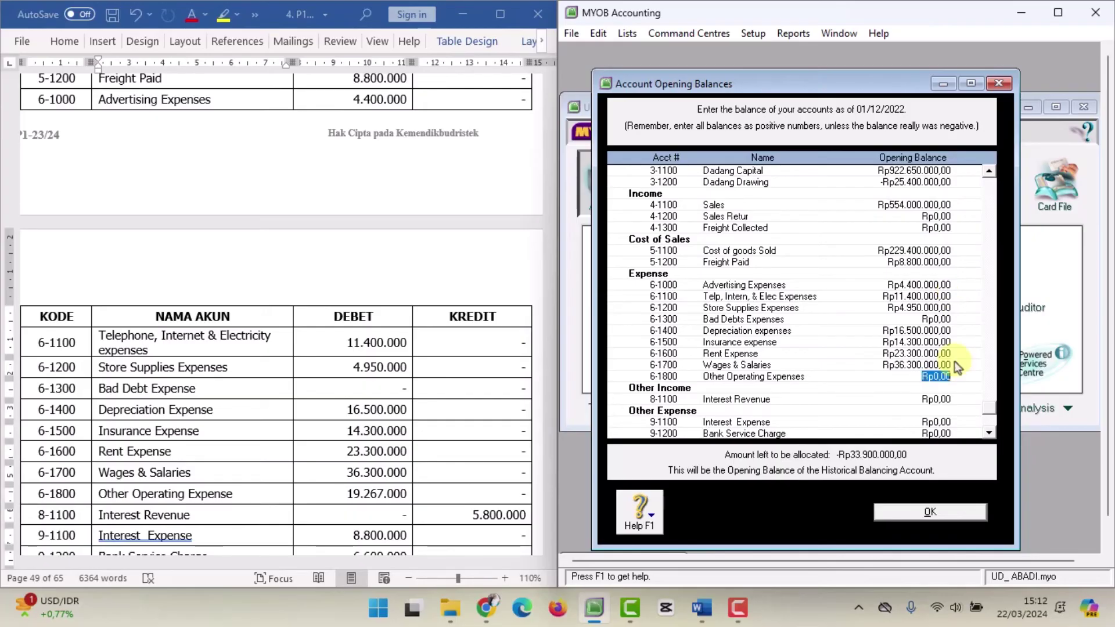
pyautogui.write('19.')
pyautogui.write('267.')
pyautogui.write('000')
pyautogui.press('Tab')
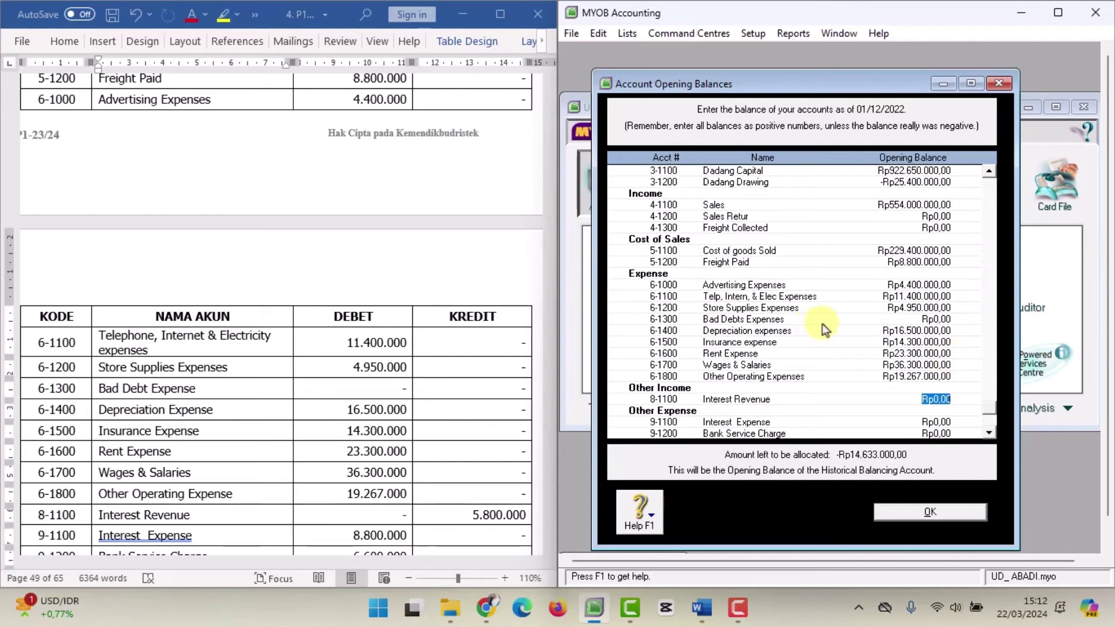
# - Look up Interest Revenue in the Word trial balance and set its opening balance in MYOB Accounting to Rp5.800.000
pyautogui.scroll(-1, 822, 324)
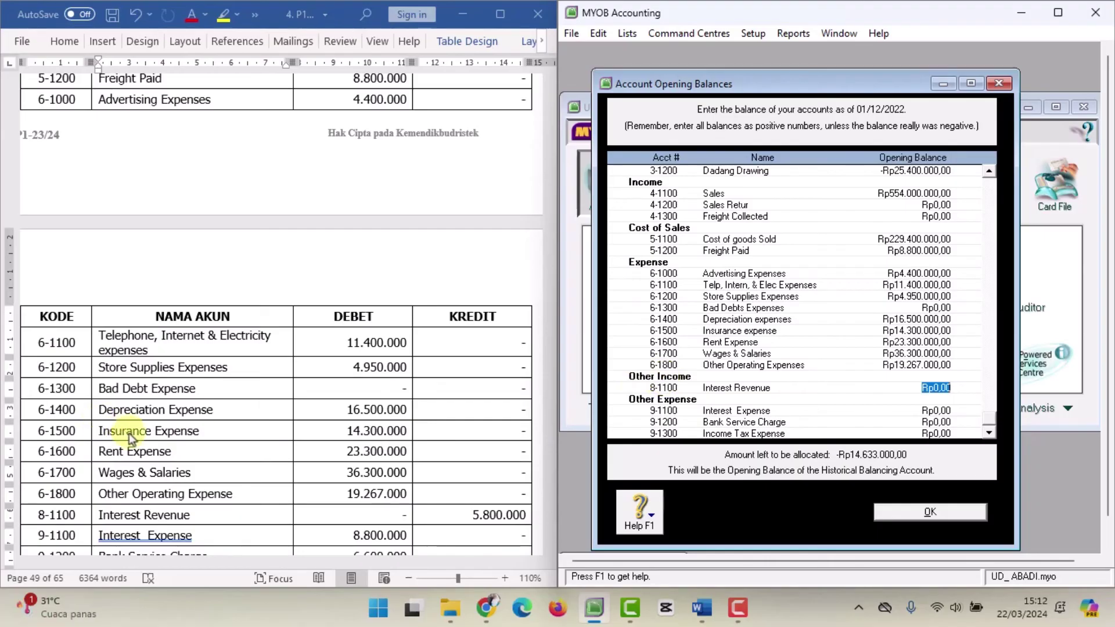
pyautogui.click(222, 455)
pyautogui.scroll(-3, 220, 453)
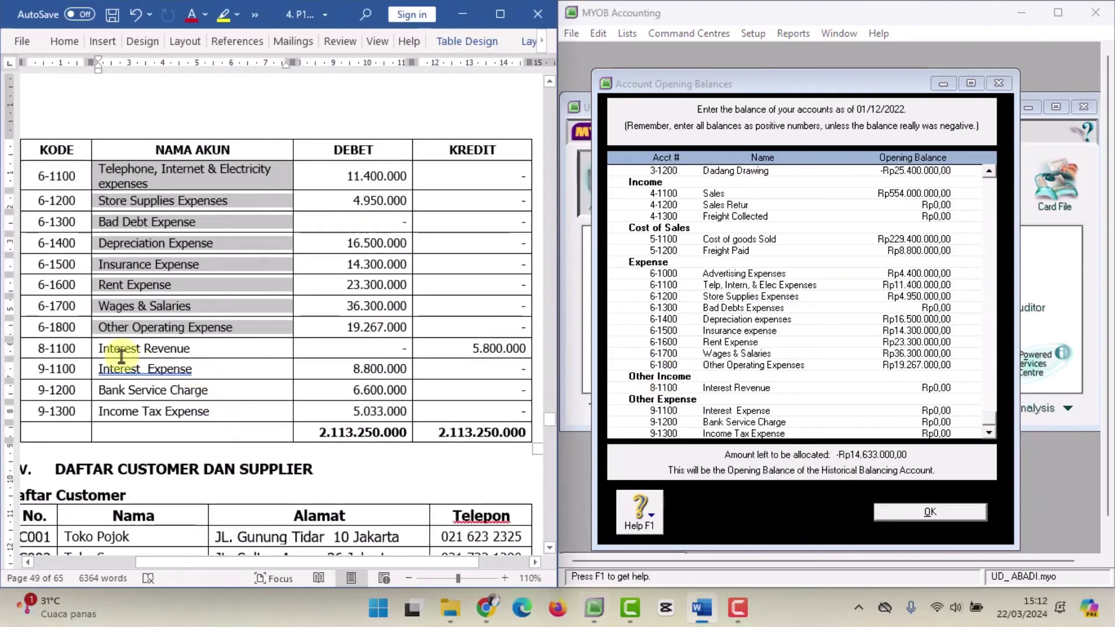
pyautogui.click(121, 356)
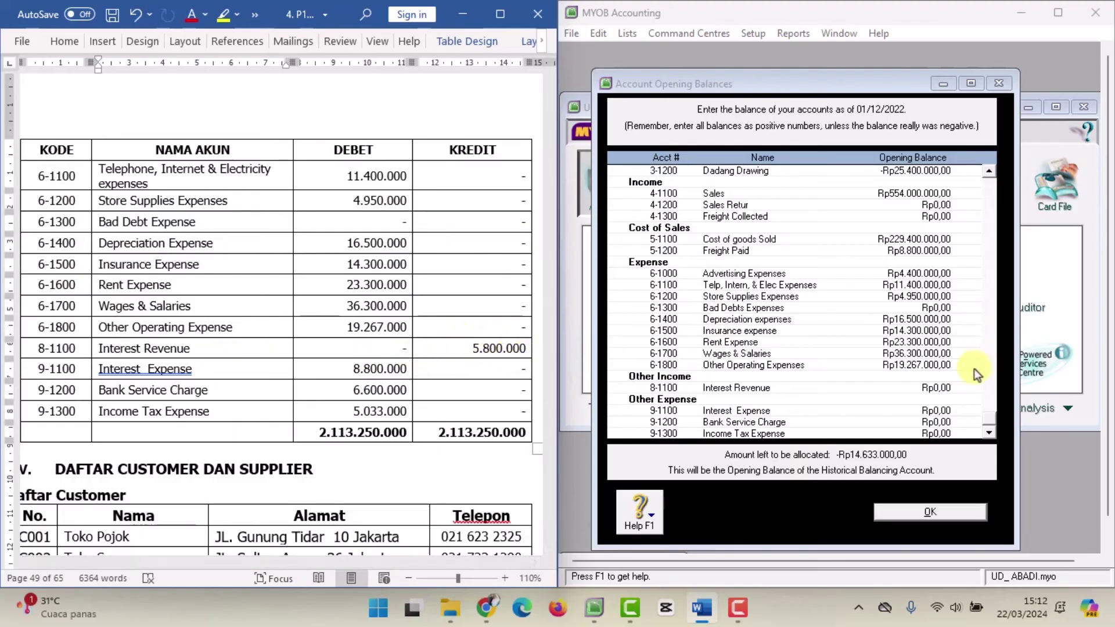
pyautogui.click(958, 387)
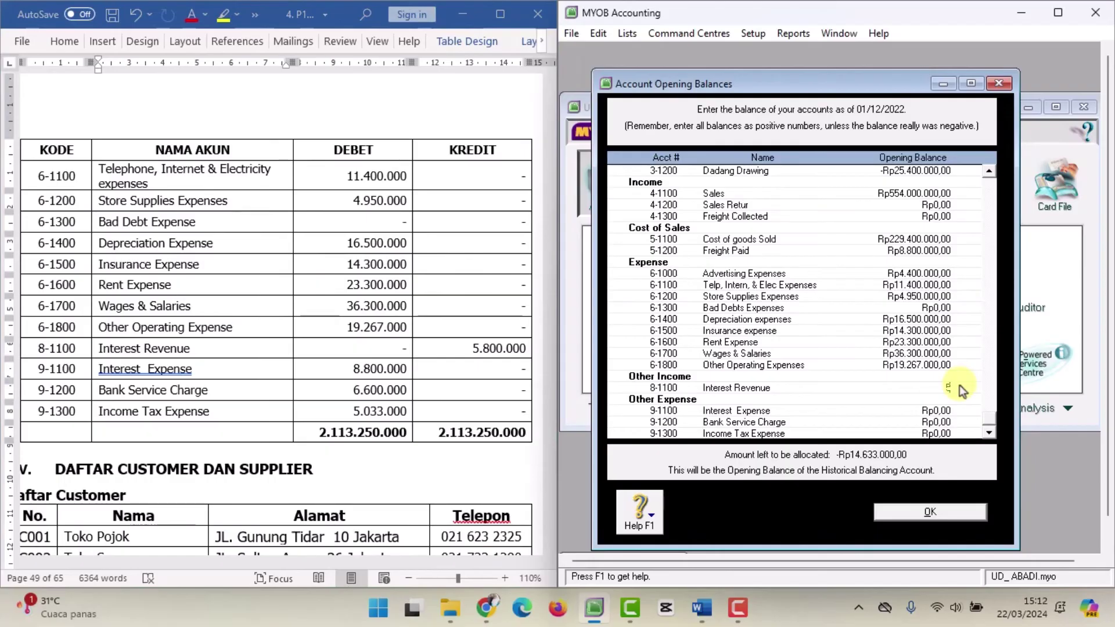
pyautogui.write('5.')
pyautogui.write('800.000')
pyautogui.press('Tab')
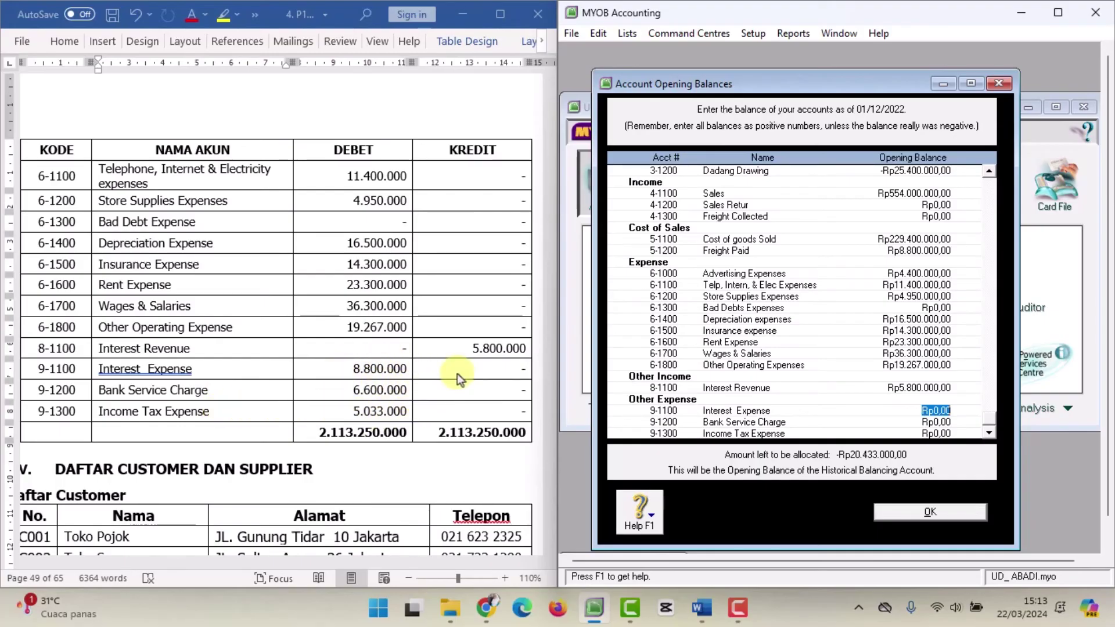
# - Set the Other Expense opening balances: Interest Expense Rp8.800.000, Bank Service Charge Rp6.600.000 and Income Tax Expense Rp5.033.000
pyautogui.write('8800000')
pyautogui.press('Tab')
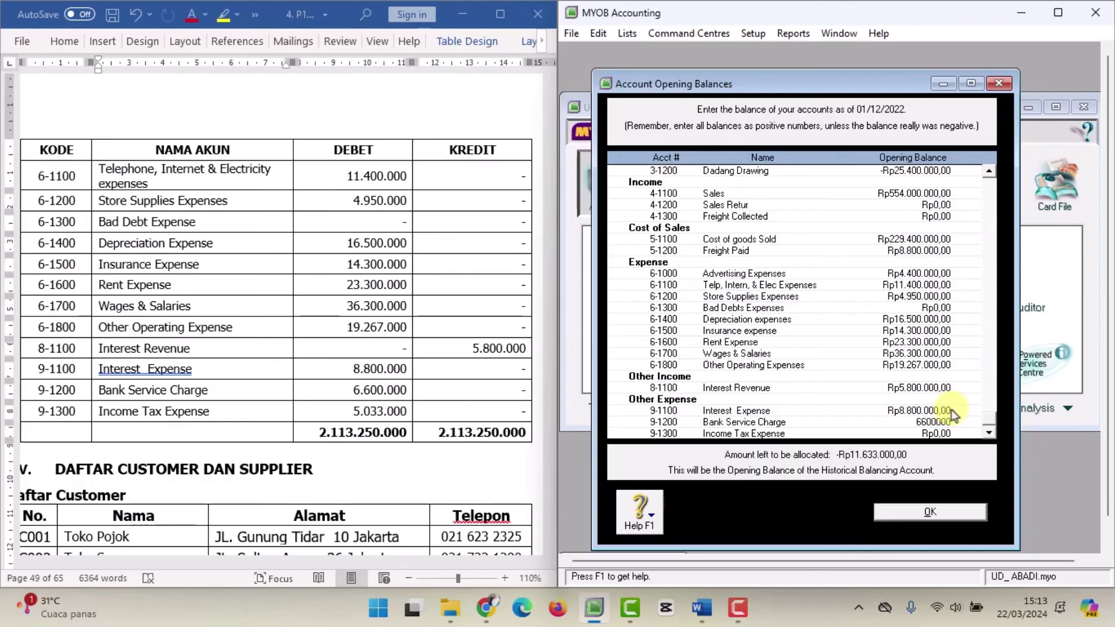
pyautogui.write('6600000')
pyautogui.press('Tab')
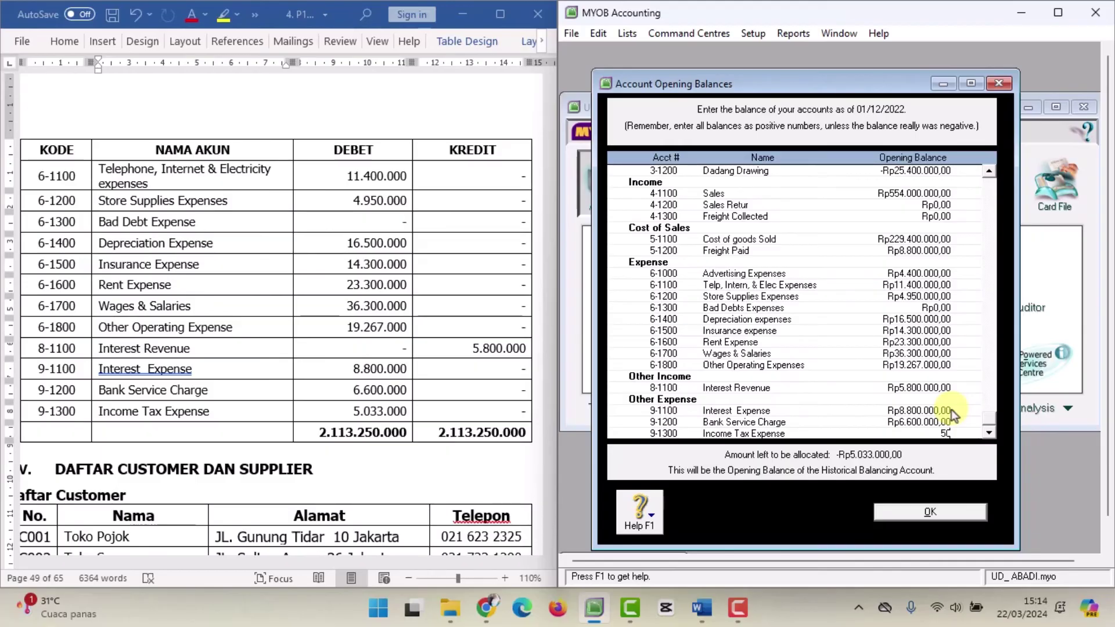
pyautogui.write('5033000')
pyautogui.press('Tab')
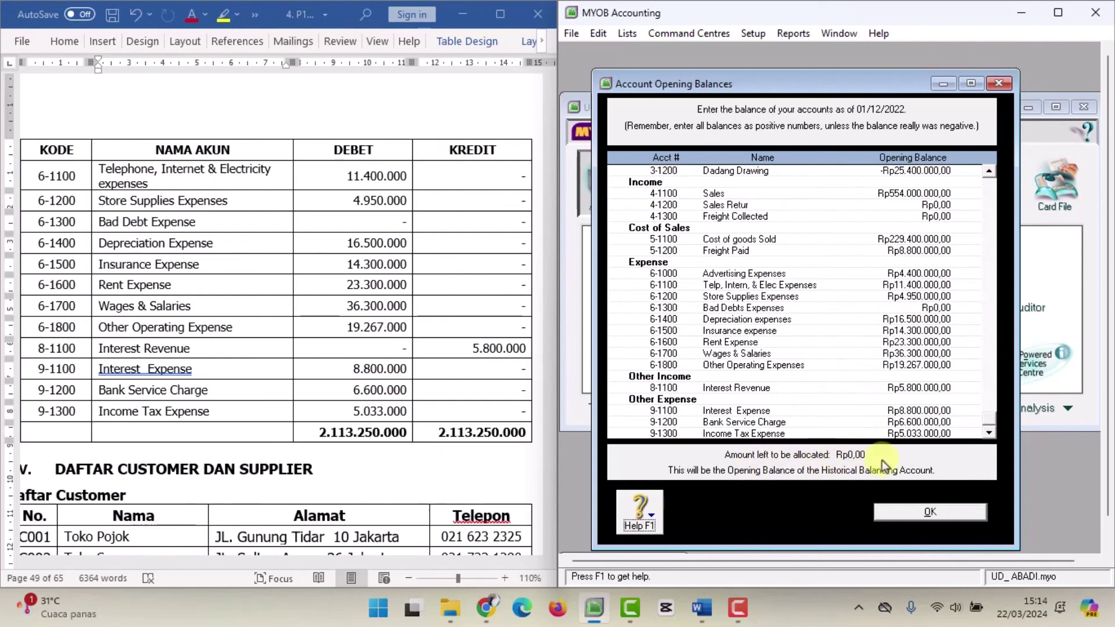
# - Review the entered balances from Asset through Cost of Sales and confirm the account opening balances
pyautogui.scroll(6, 953, 356)
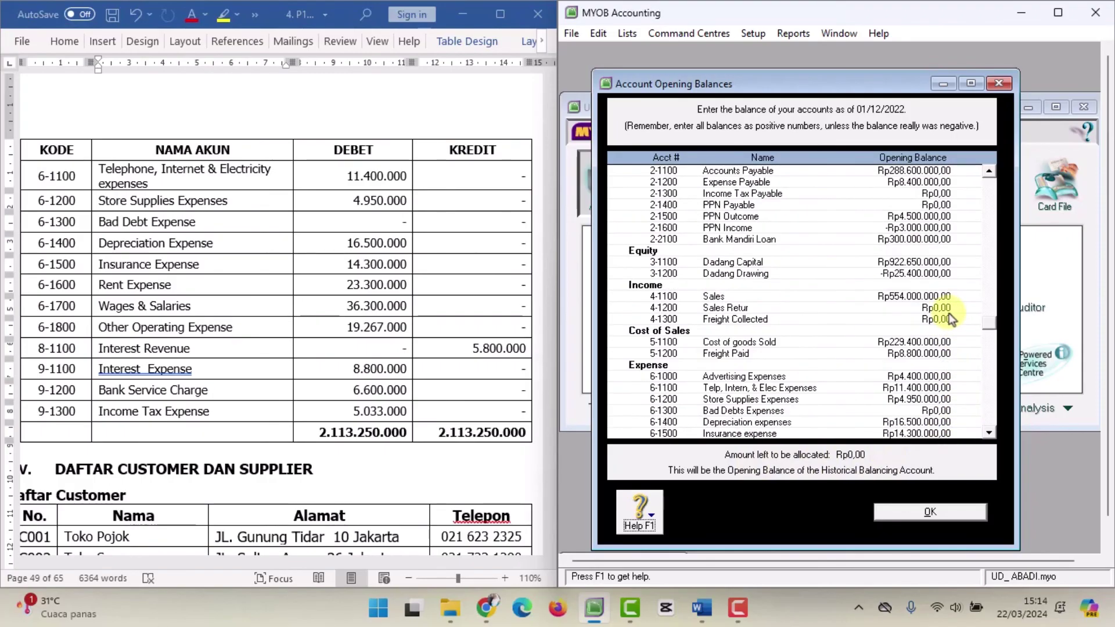
pyautogui.scroll(2, 948, 308)
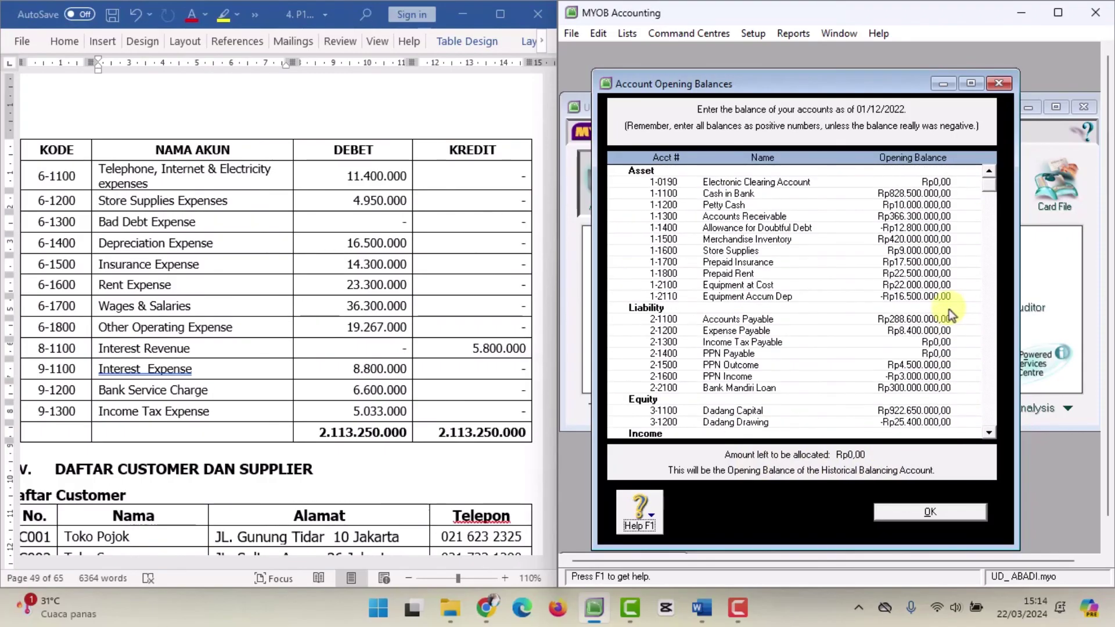
pyautogui.scroll(-7, 949, 309)
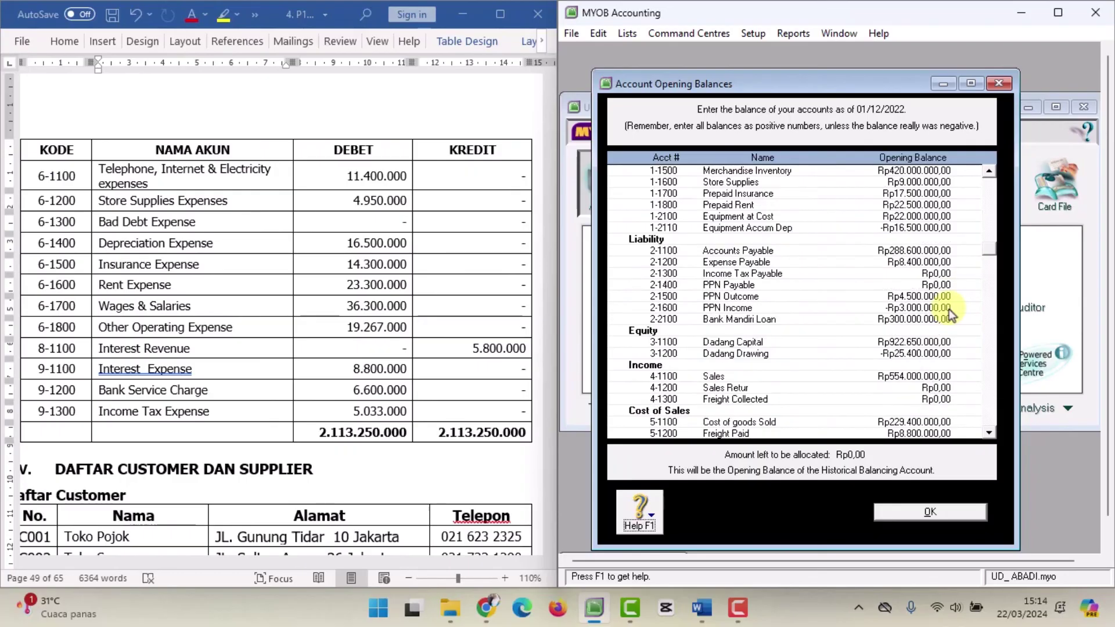
pyautogui.click(932, 509)
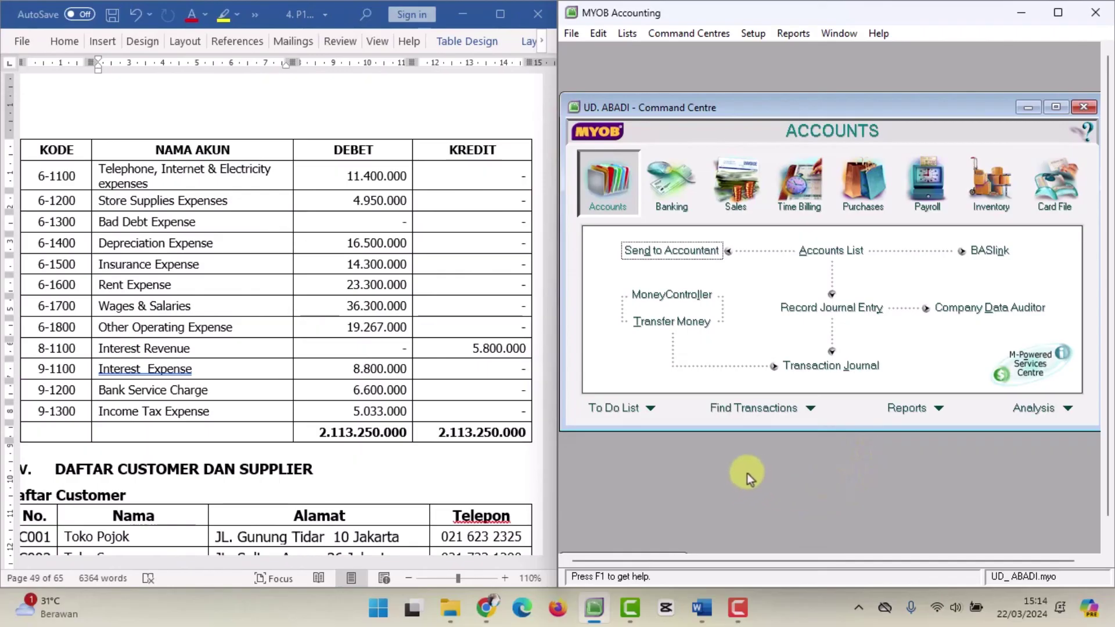
# - Switch to the Word document and examine the customer and supplier lists below the trial balance
pyautogui.click(419, 457)
pyautogui.scroll(-1, 407, 447)
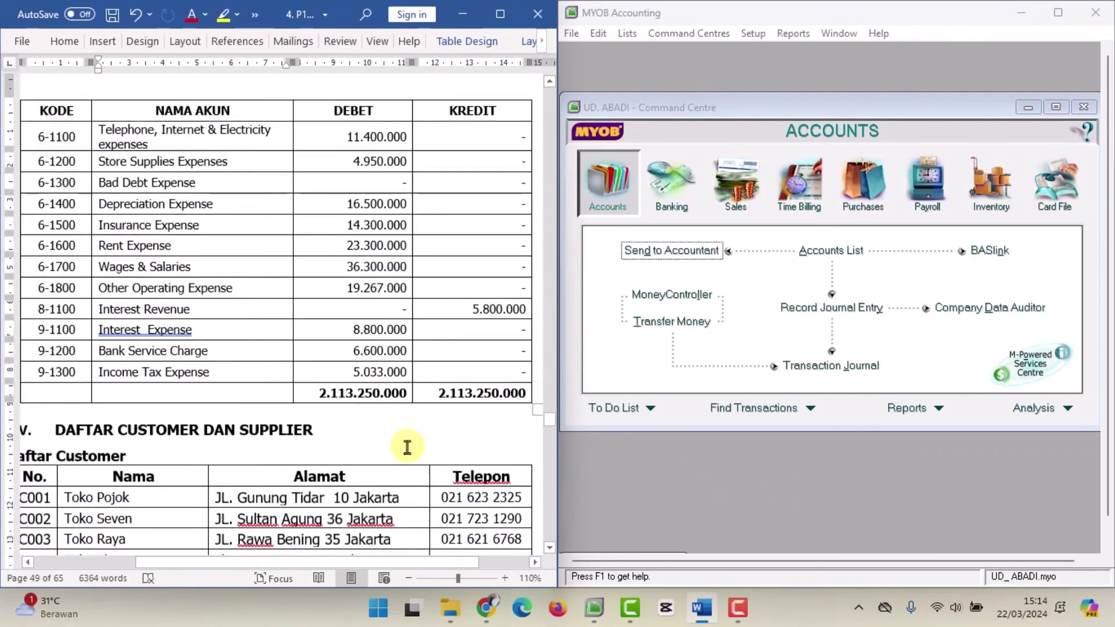
pyautogui.scroll(-1, 407, 447)
pyautogui.scroll(-4, 403, 438)
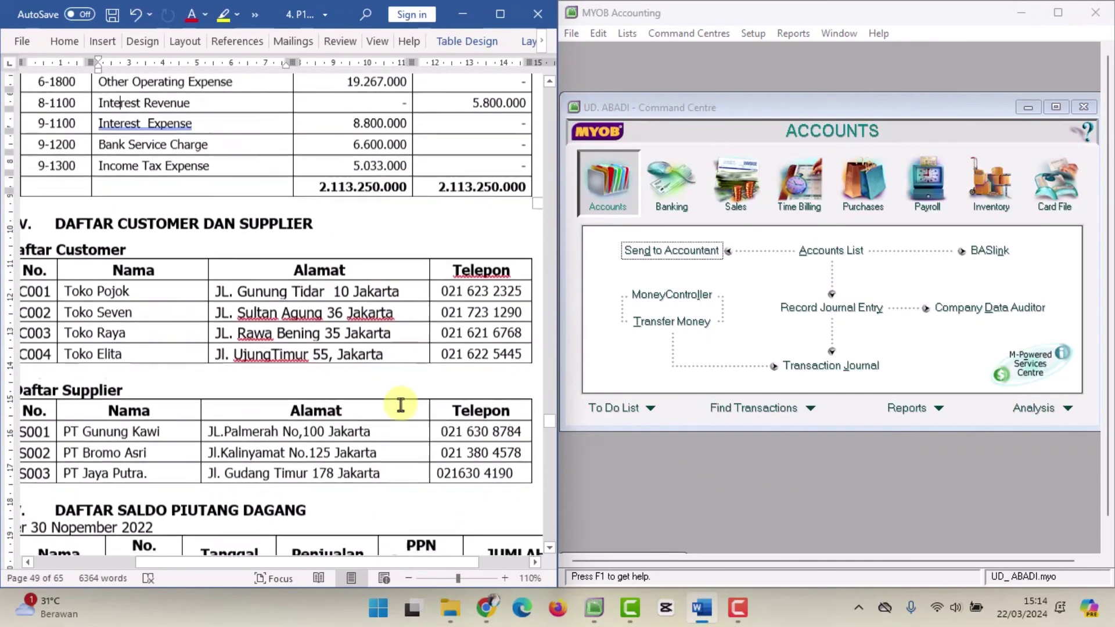
pyautogui.scroll(-1, 401, 405)
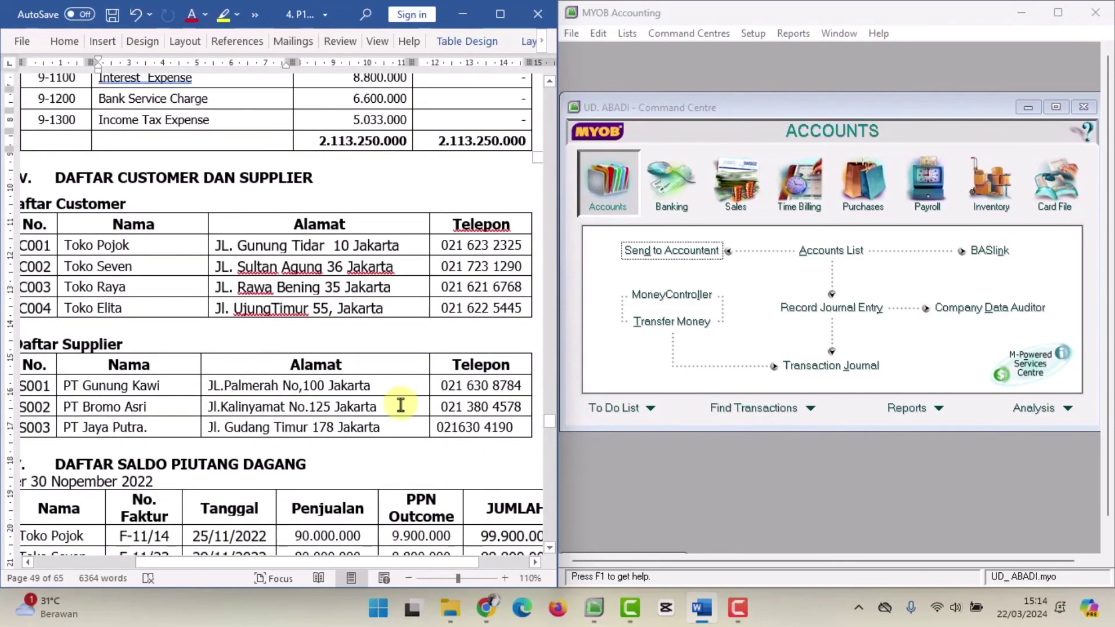